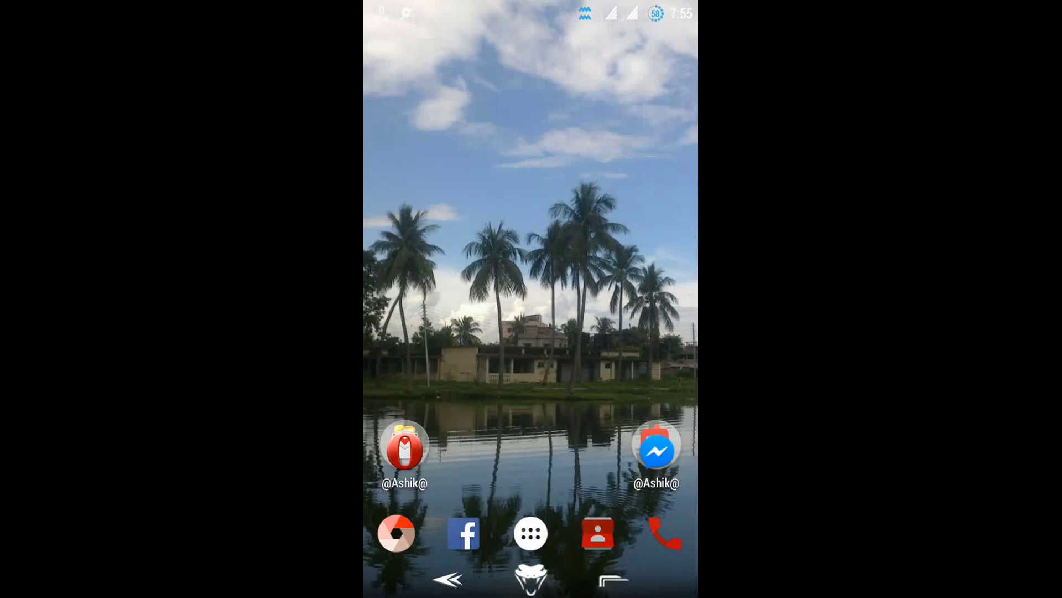
# - Launch the Gallery app from the first page of the app drawer
pyautogui.click(530, 533)
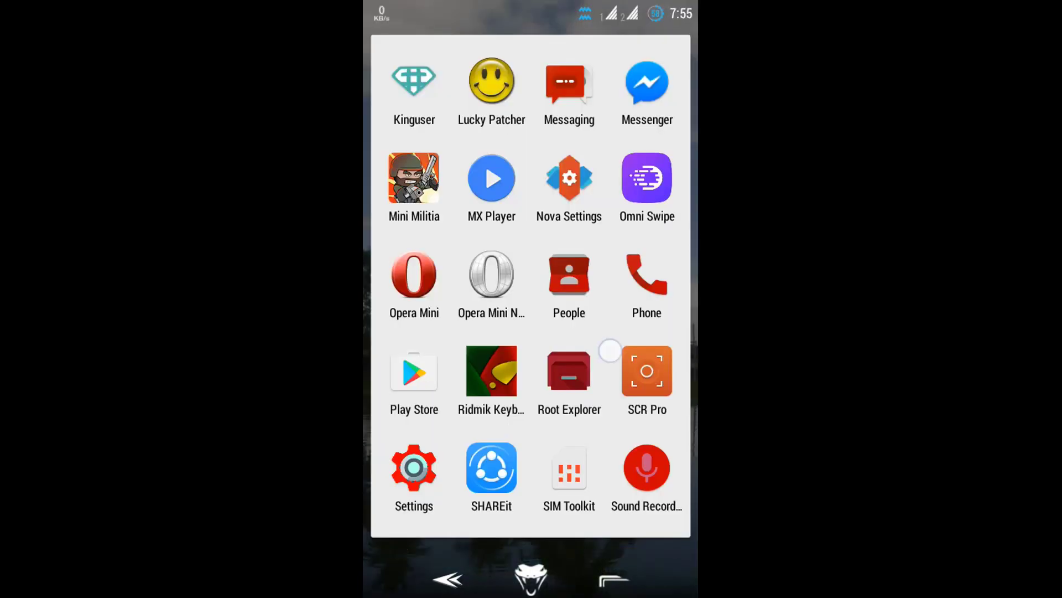
pyautogui.moveTo(415, 290); pyautogui.dragTo(647, 291)
pyautogui.click(647, 374)
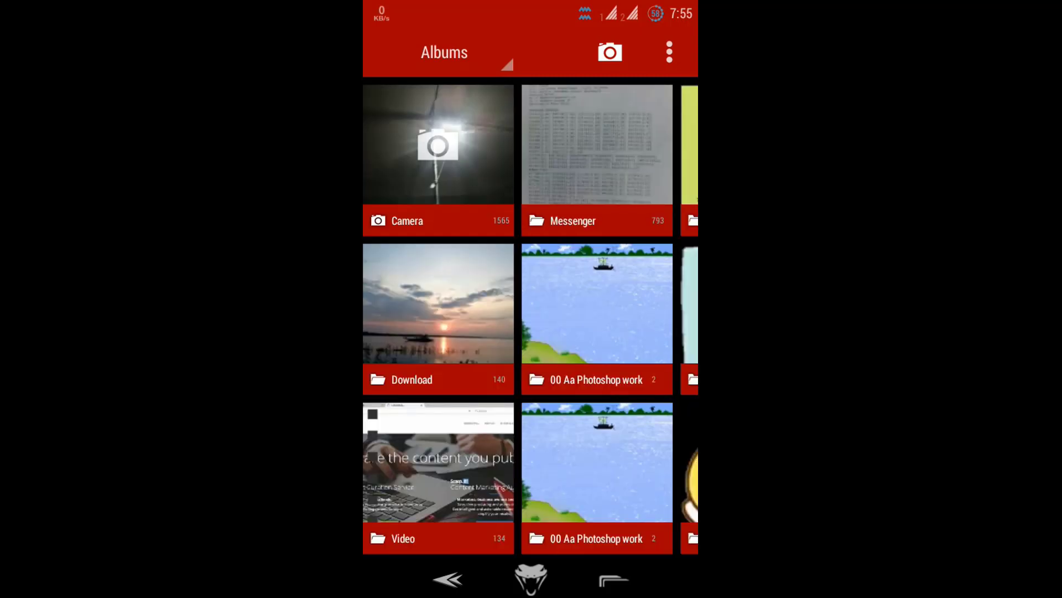
pyautogui.hscroll(5, 531, 320)
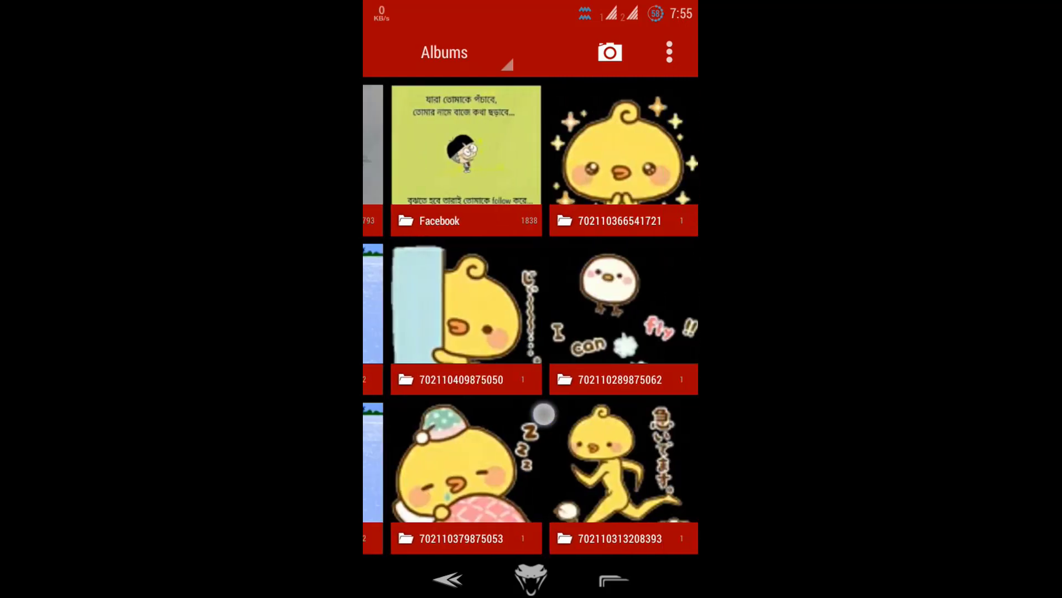
pyautogui.hscroll(5, 530, 320)
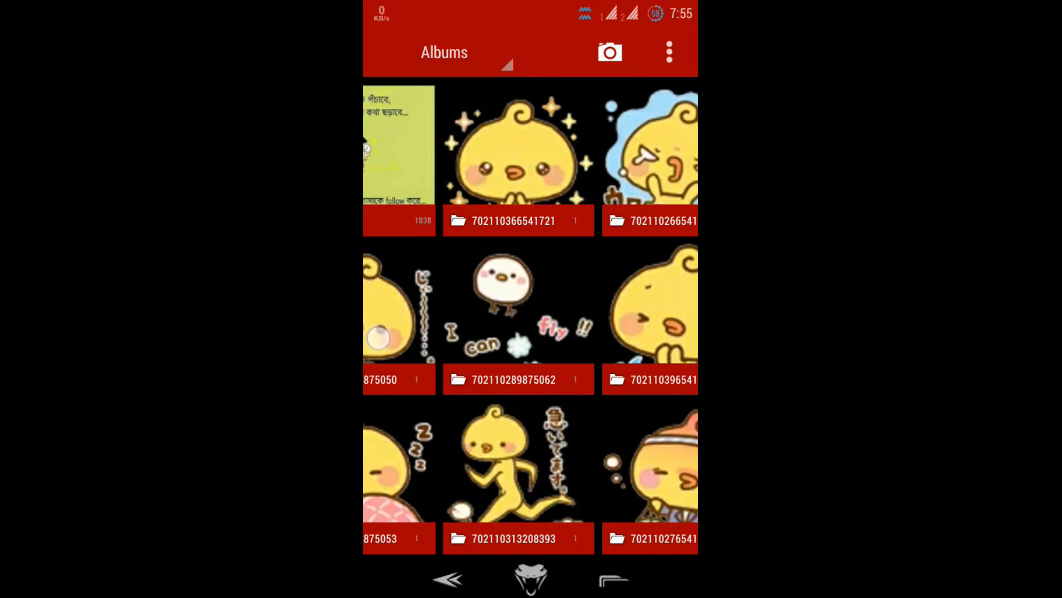
pyautogui.hscroll(-5, 547, 399)
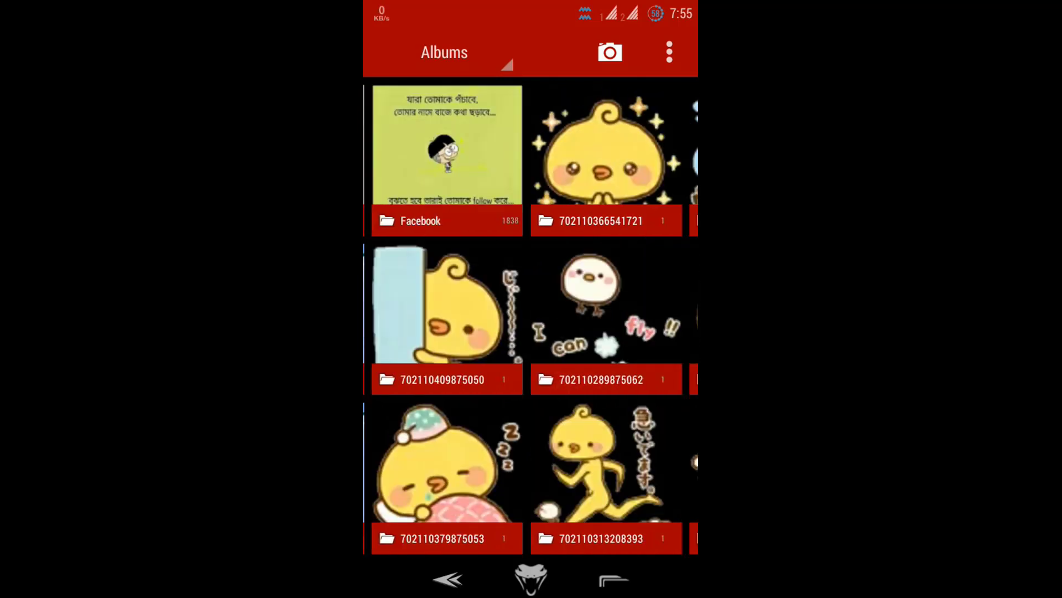
pyautogui.click(444, 284)
pyautogui.click(448, 473)
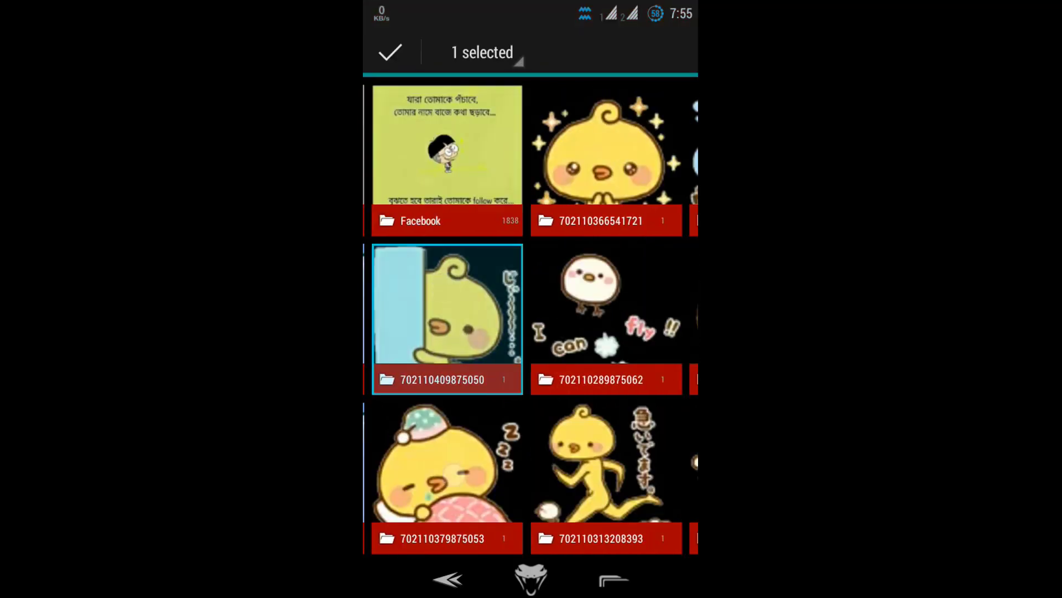
pyautogui.click(596, 473)
pyautogui.click(596, 301)
pyautogui.click(606, 157)
pyautogui.hscroll(3, 581, 332)
pyautogui.click(581, 159)
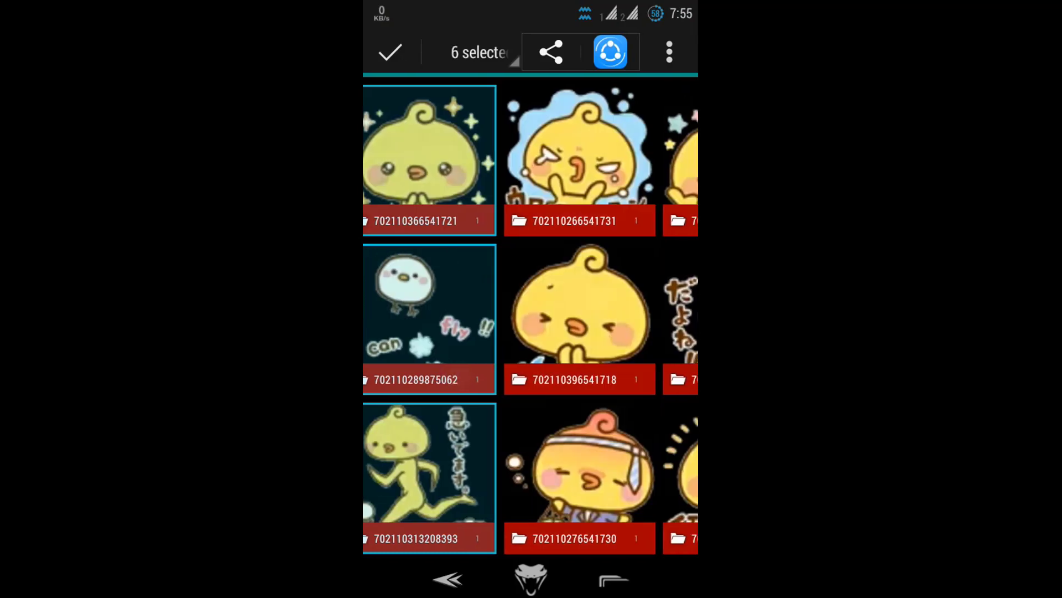
pyautogui.click(581, 319)
pyautogui.click(581, 478)
pyautogui.hscroll(3, 540, 332)
pyautogui.click(544, 465)
pyautogui.click(544, 307)
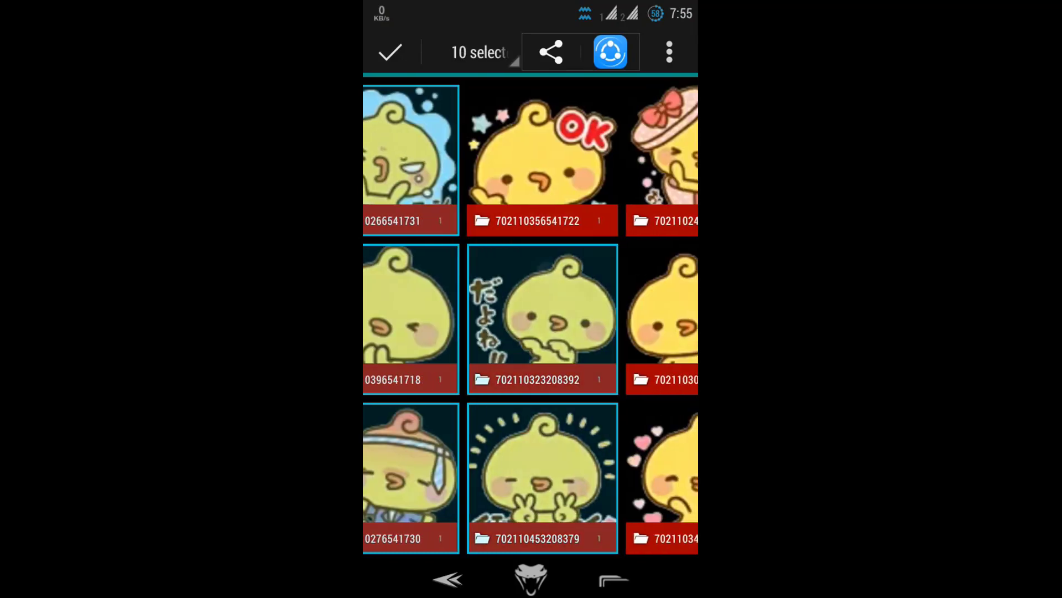
pyautogui.click(544, 149)
pyautogui.click(664, 150)
pyautogui.click(656, 326)
pyautogui.click(656, 473)
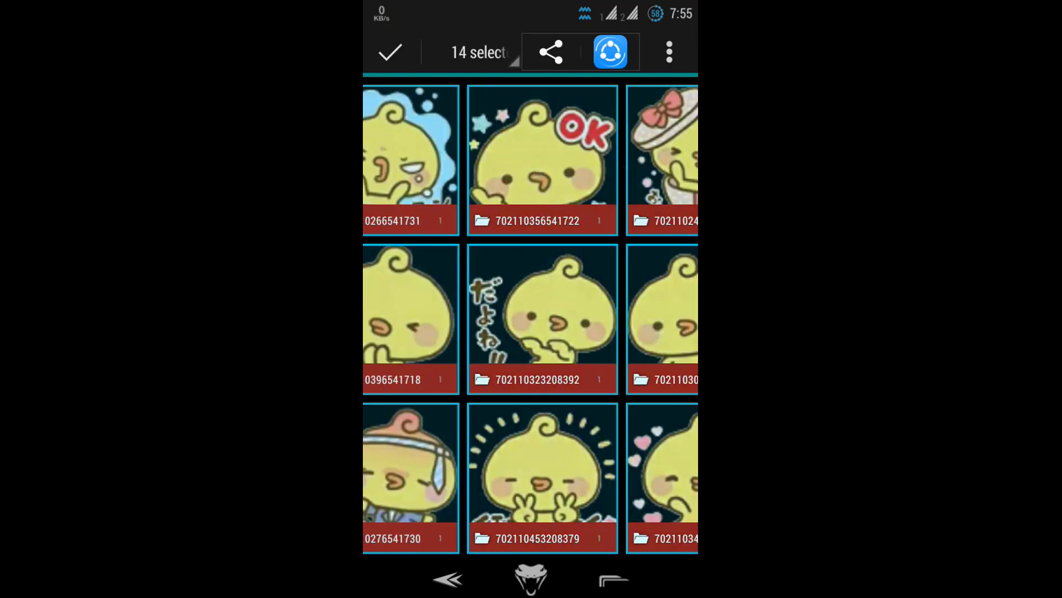
pyautogui.hscroll(-3, 532, 332)
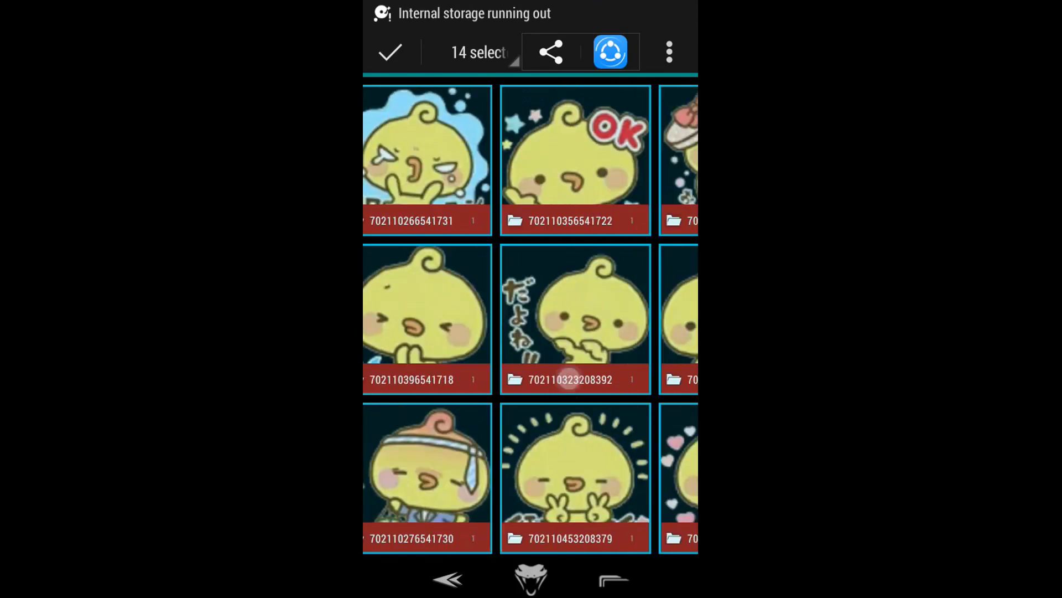
pyautogui.hscroll(3, 571, 378)
pyautogui.hscroll(3, 564, 370)
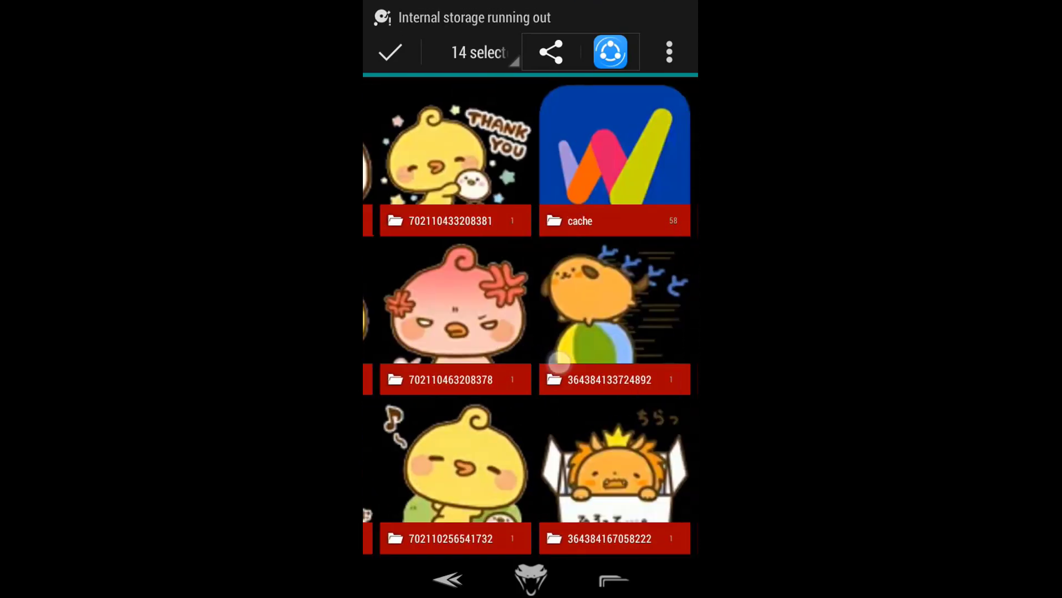
pyautogui.hscroll(3, 531, 332)
pyautogui.hscroll(3, 531, 332)
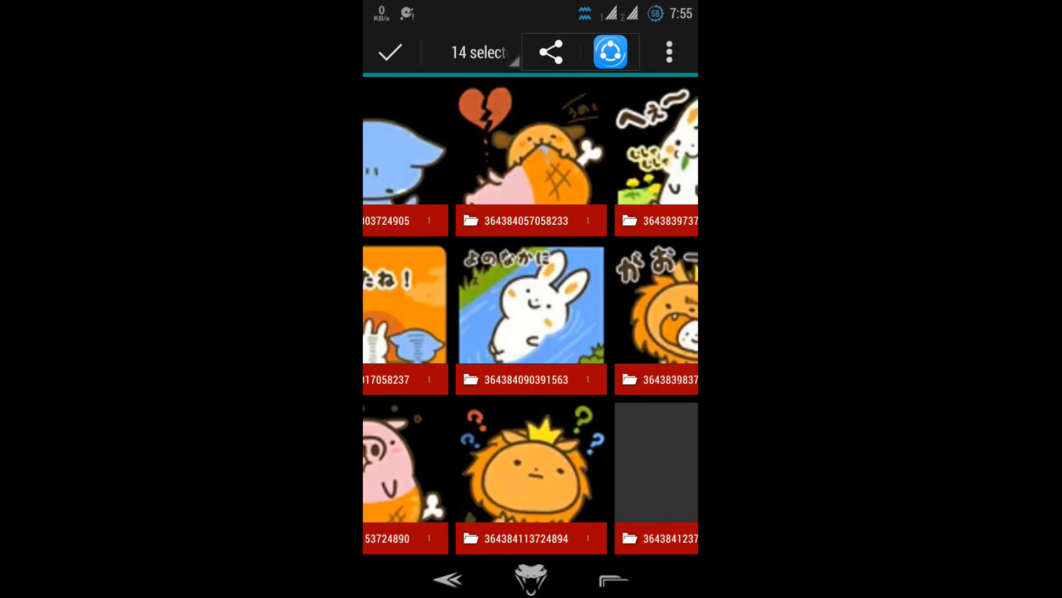
pyautogui.hscroll(3, 531, 332)
pyautogui.hscroll(2, 532, 332)
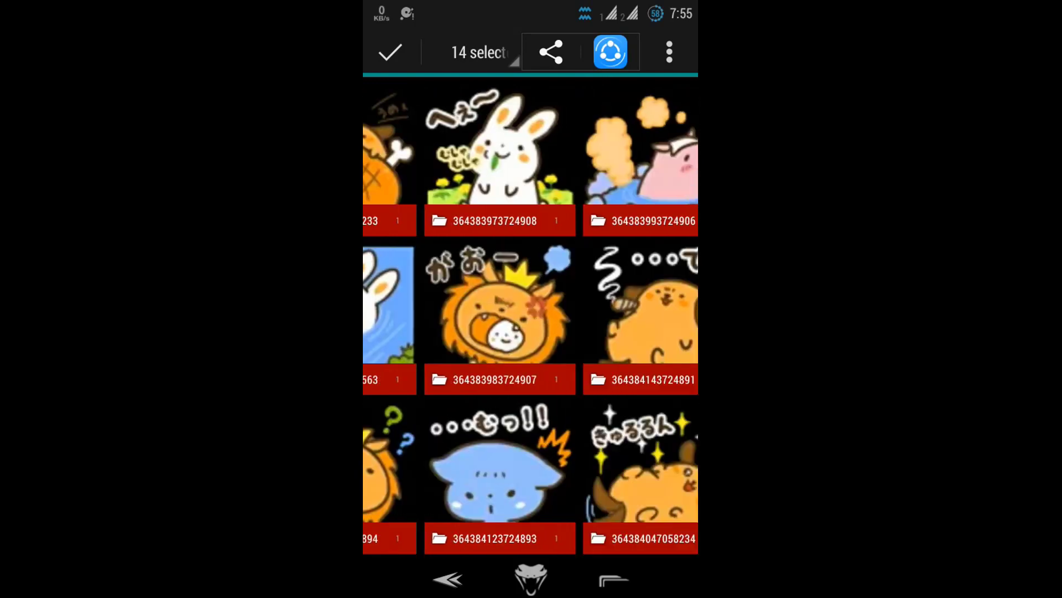
pyautogui.hscroll(2, 531, 333)
pyautogui.hscroll(5, 531, 332)
pyautogui.hscroll(-5, 531, 333)
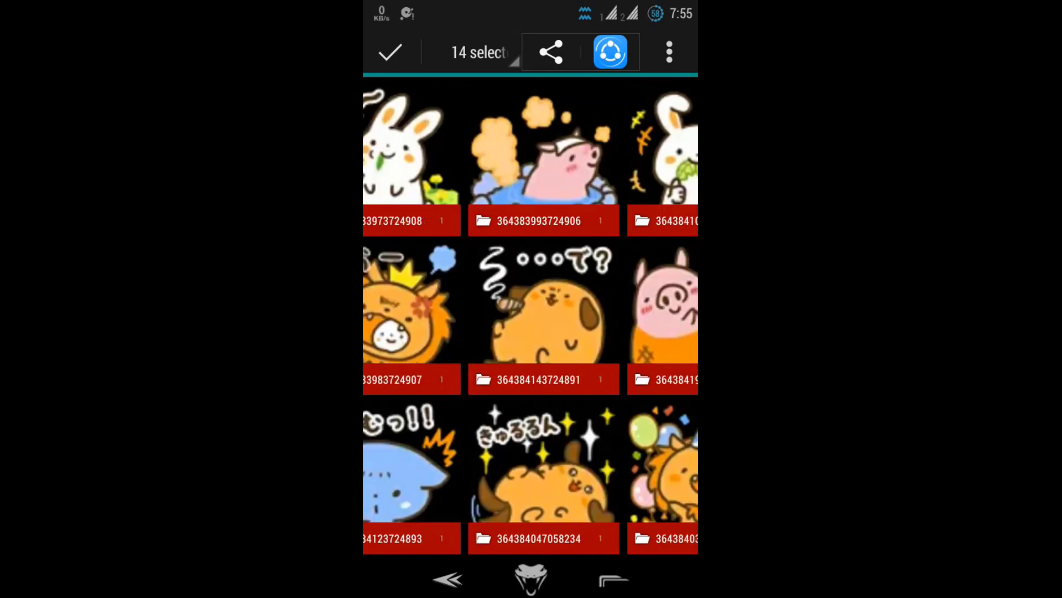
pyautogui.hscroll(-1, 532, 332)
pyautogui.press('Escape')
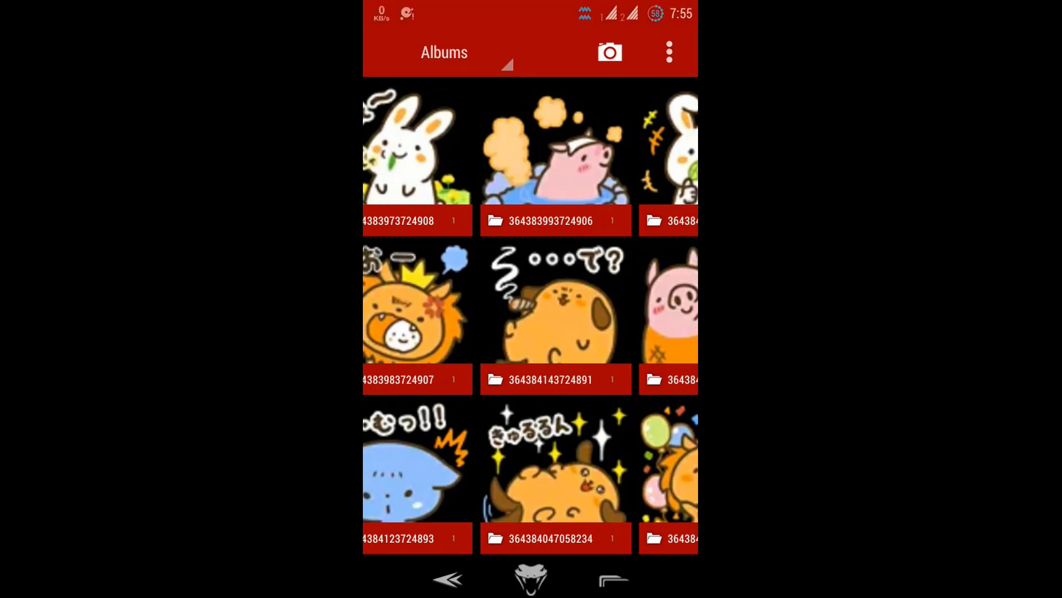
pyautogui.click(556, 307)
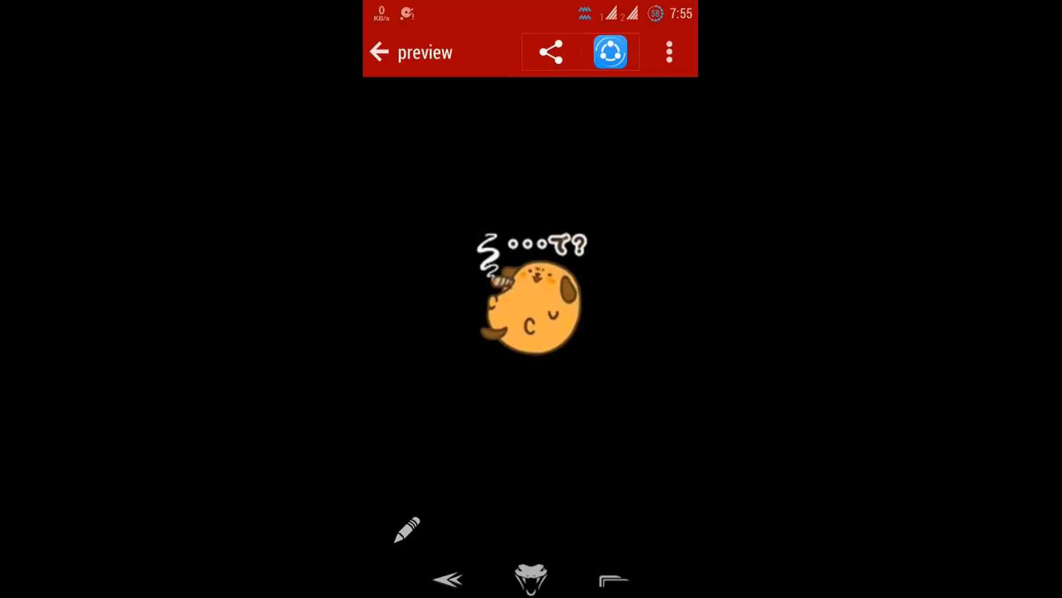
pyautogui.click(525, 283)
pyautogui.click(531, 358)
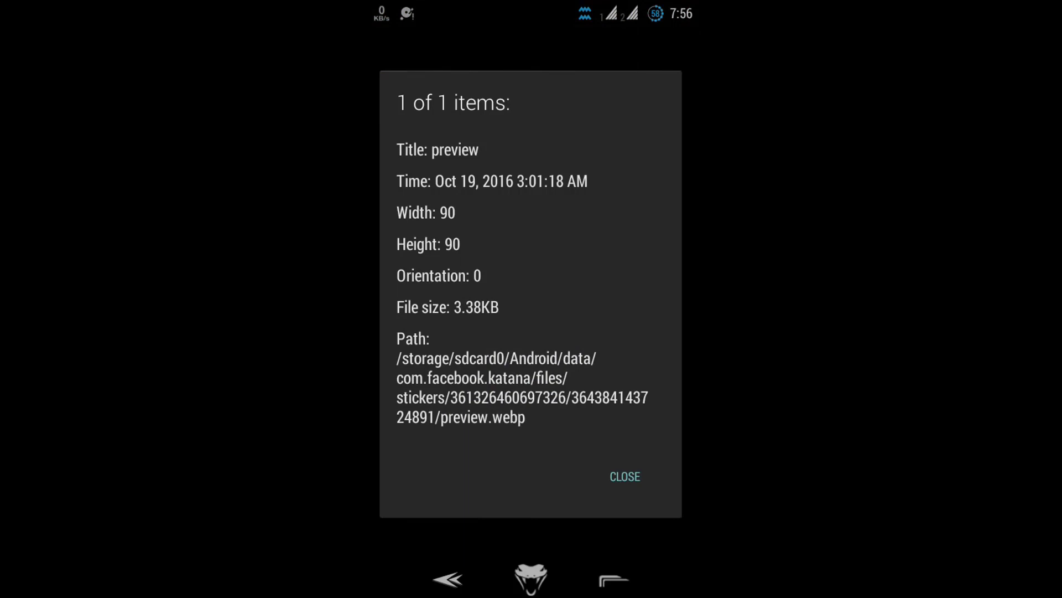
pyautogui.click(626, 476)
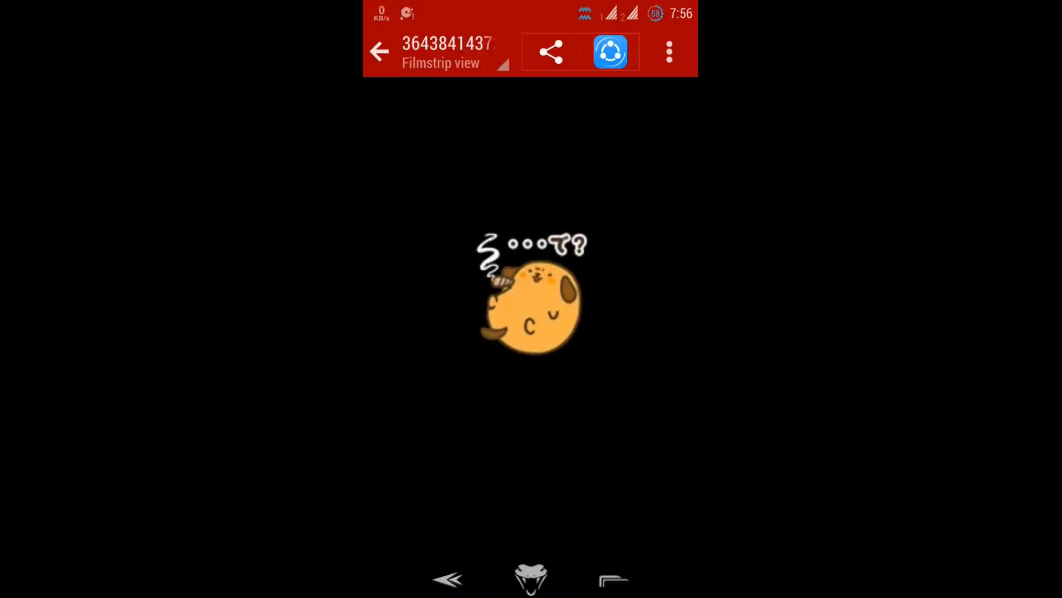
pyautogui.click(449, 580)
pyautogui.click(450, 579)
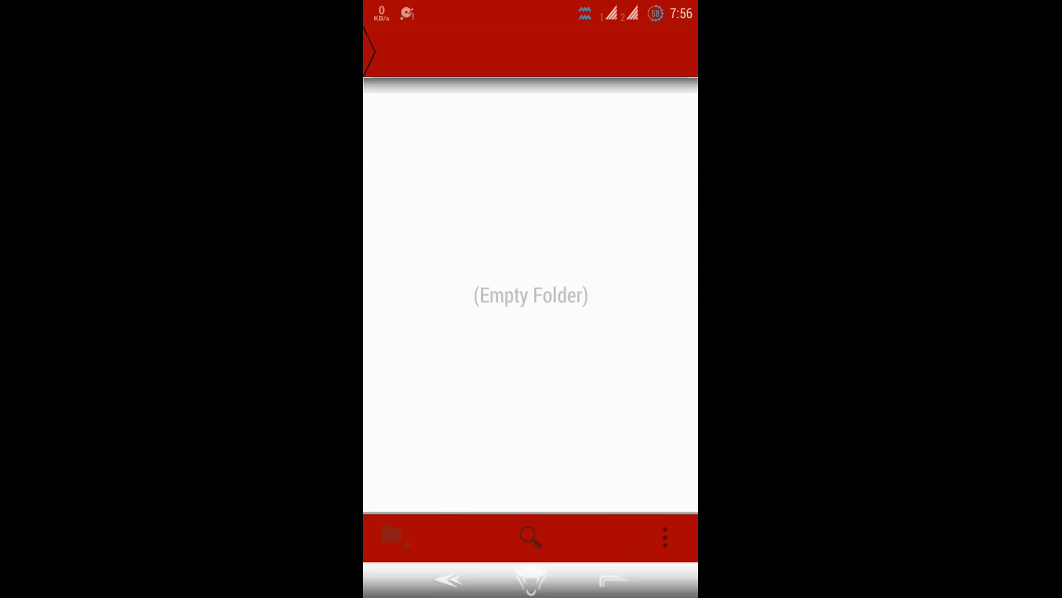
# - Browse SD card > Android > data > com.facebook.katana > files in File Manager HD
pyautogui.click(532, 113)
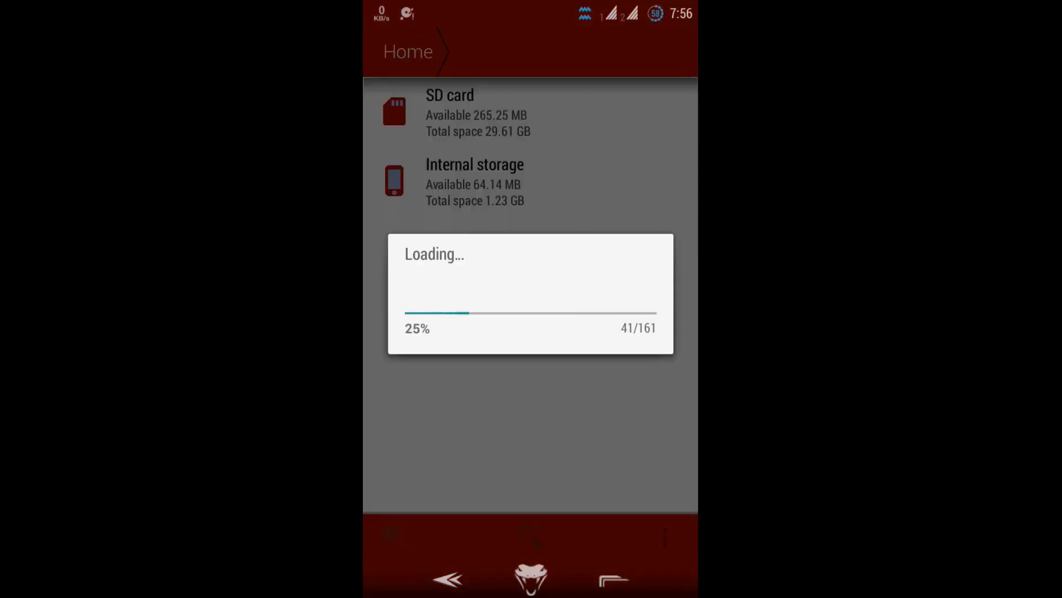
pyautogui.scroll(-5, 531, 332)
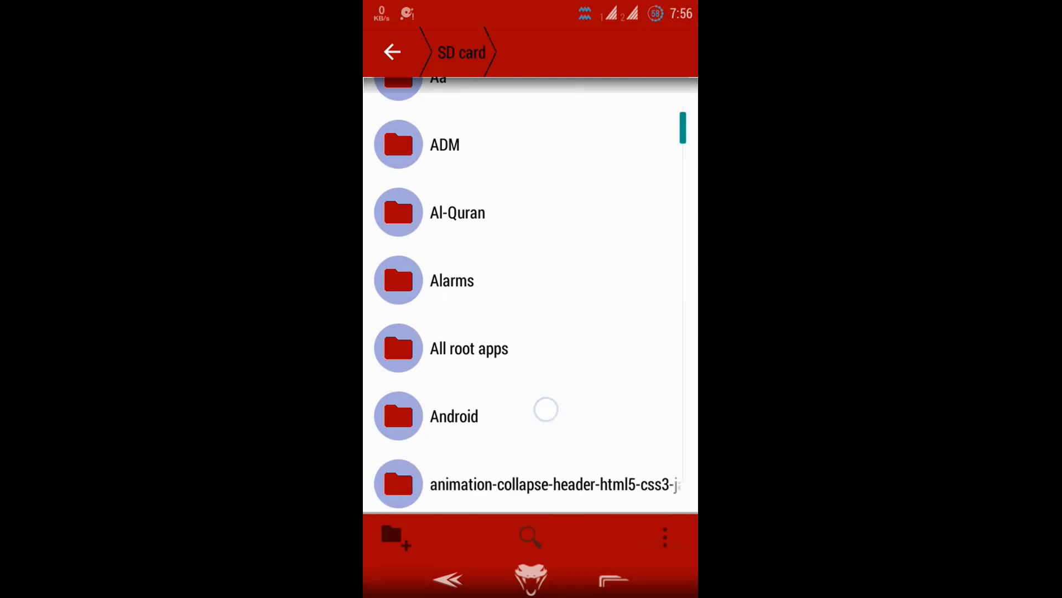
pyautogui.click(453, 416)
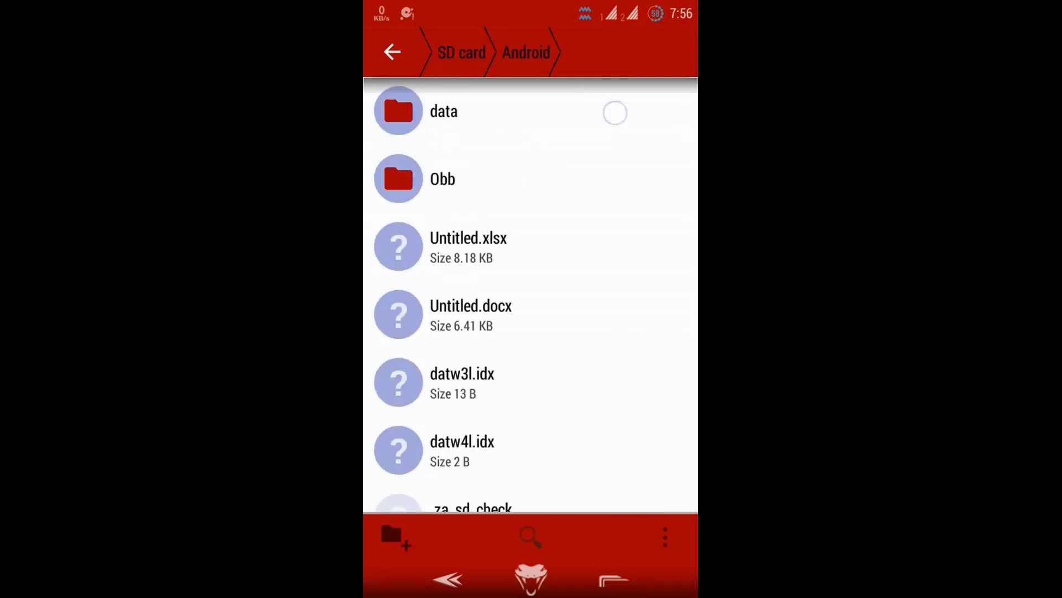
pyautogui.click(444, 110)
pyautogui.scroll(-5, 532, 332)
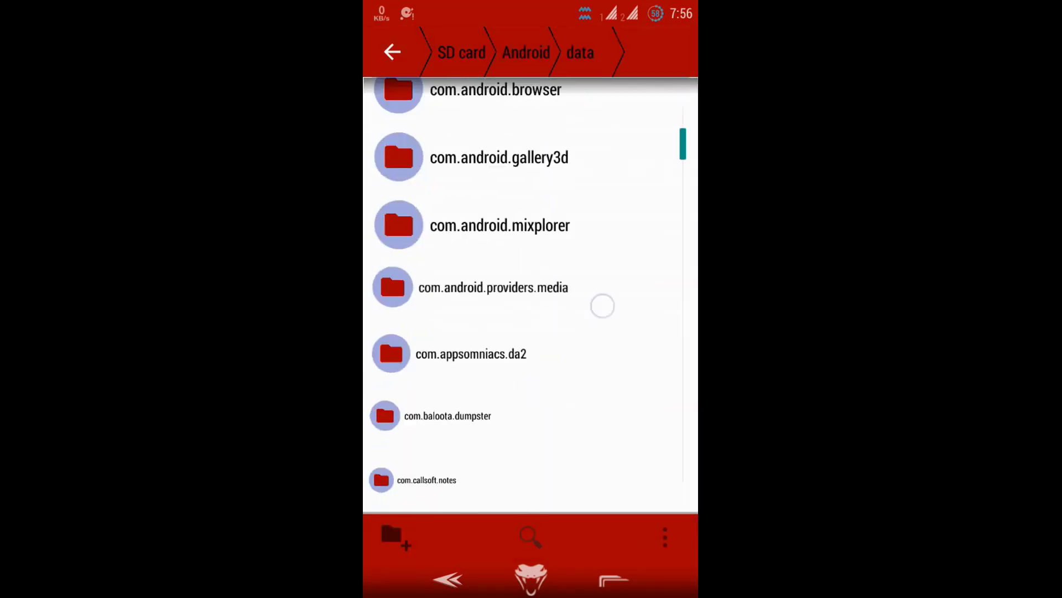
pyautogui.scroll(-4, 616, 299)
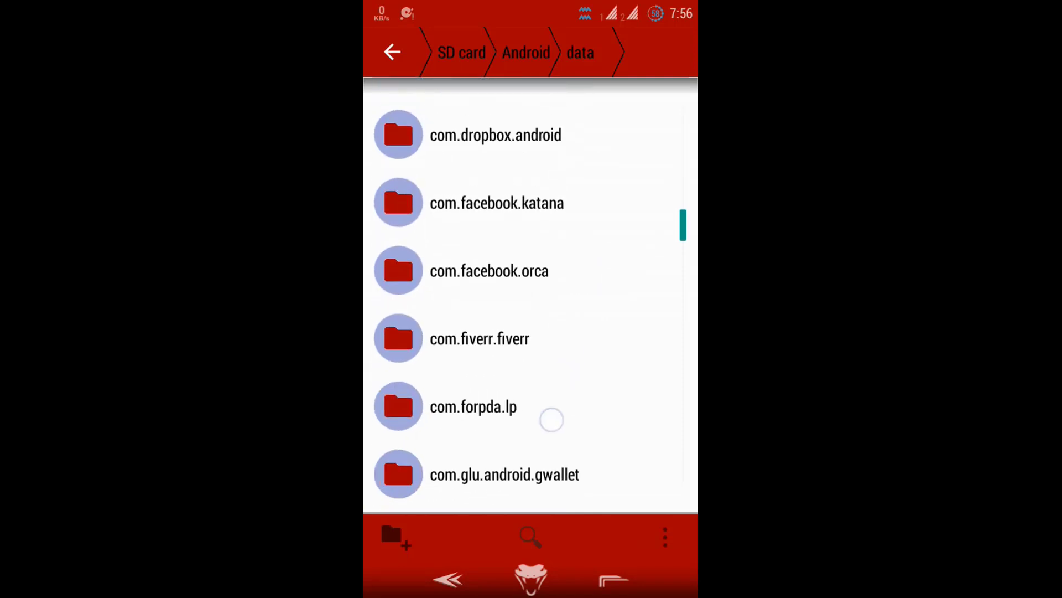
pyautogui.click(604, 207)
pyautogui.click(449, 178)
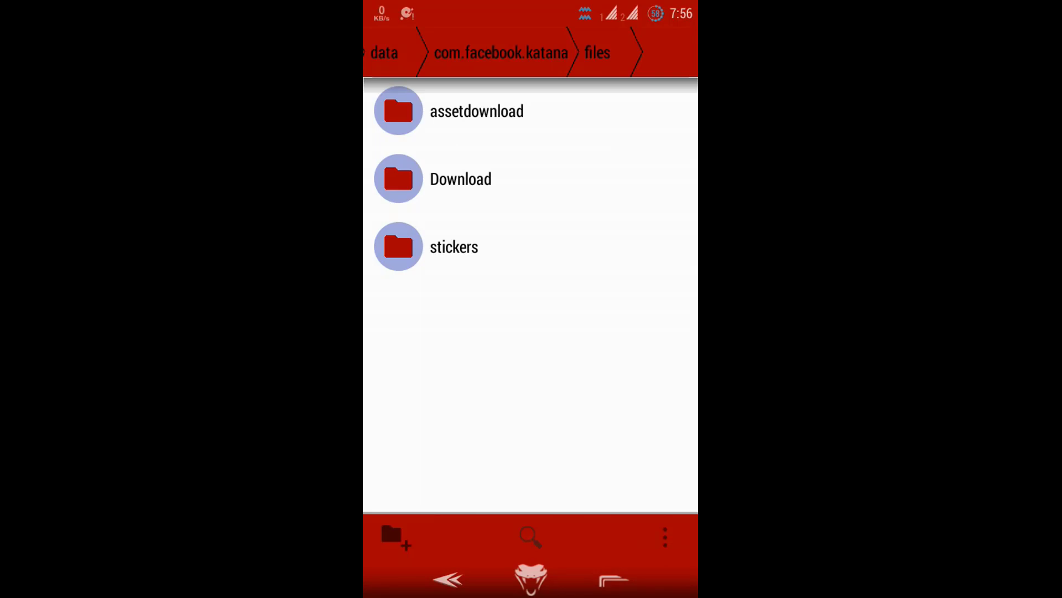
pyautogui.click(453, 247)
pyautogui.click(449, 580)
pyautogui.click(544, 247)
pyautogui.click(486, 112)
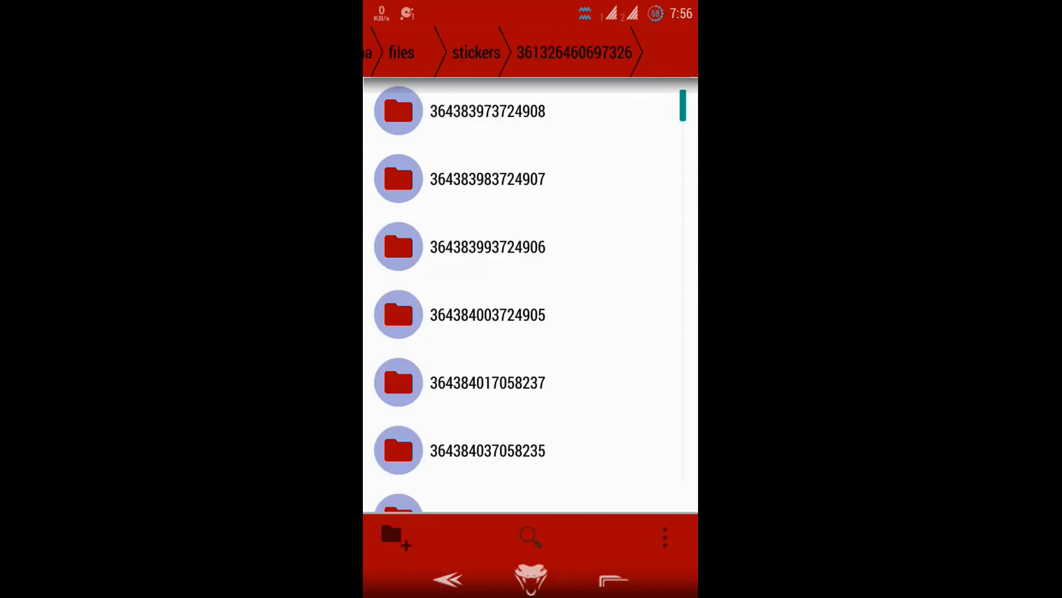
pyautogui.click(458, 177)
pyautogui.click(531, 111)
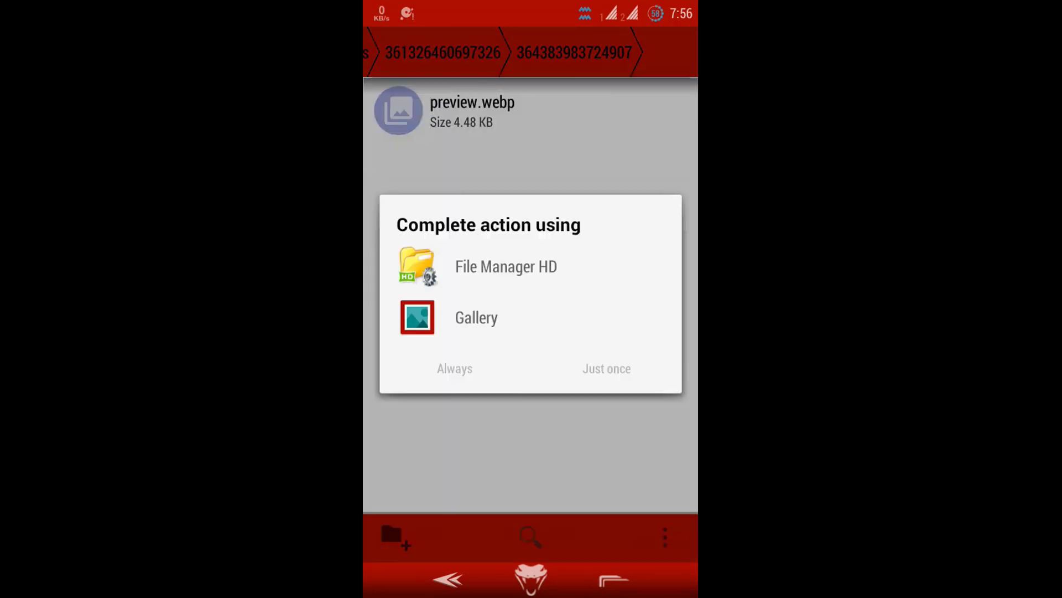
pyautogui.click(531, 317)
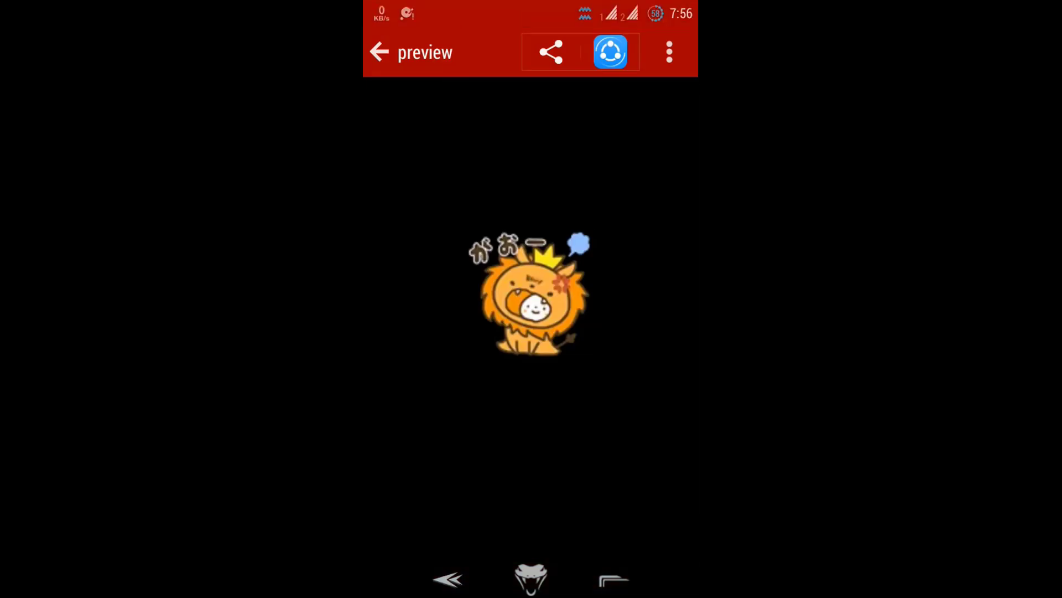
# - Back in Facebook's files folder, delete the stickers folder and confirm the Delete dialog
pyautogui.press('Escape')
pyautogui.press('Escape')
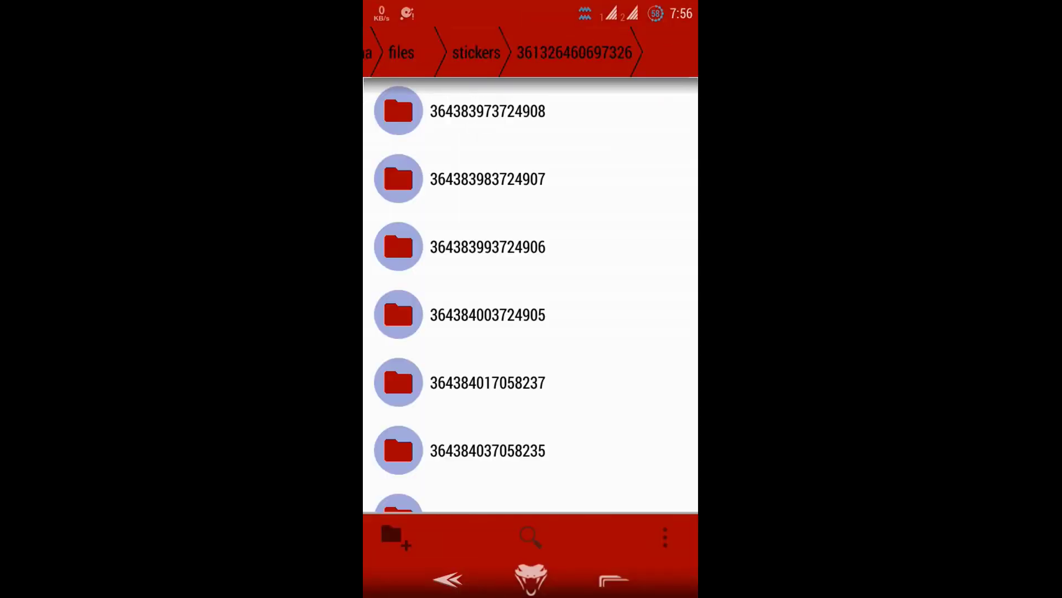
pyautogui.click(453, 579)
pyautogui.click(452, 579)
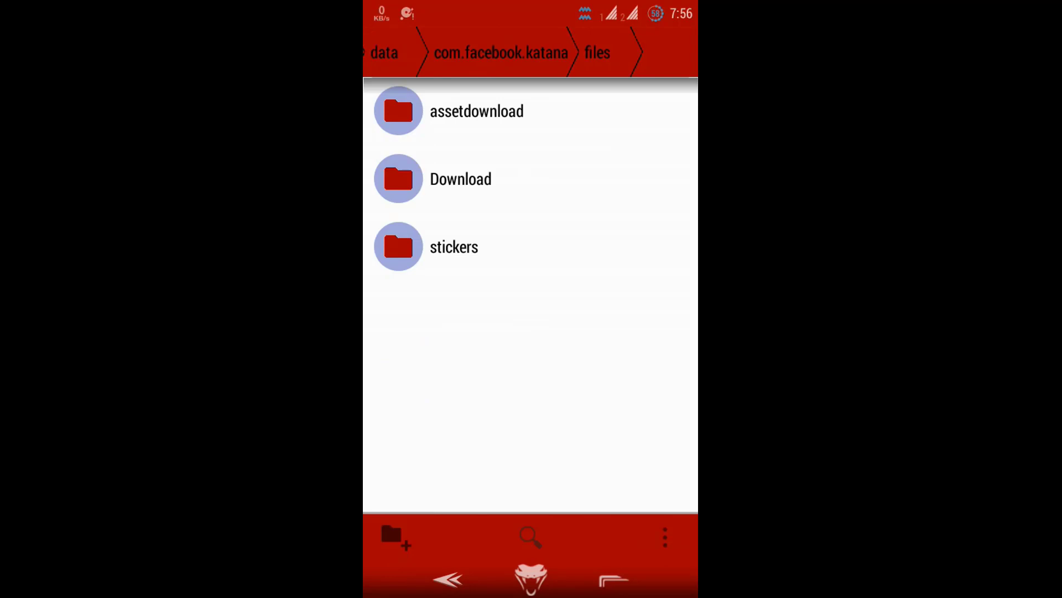
pyautogui.click(439, 248)
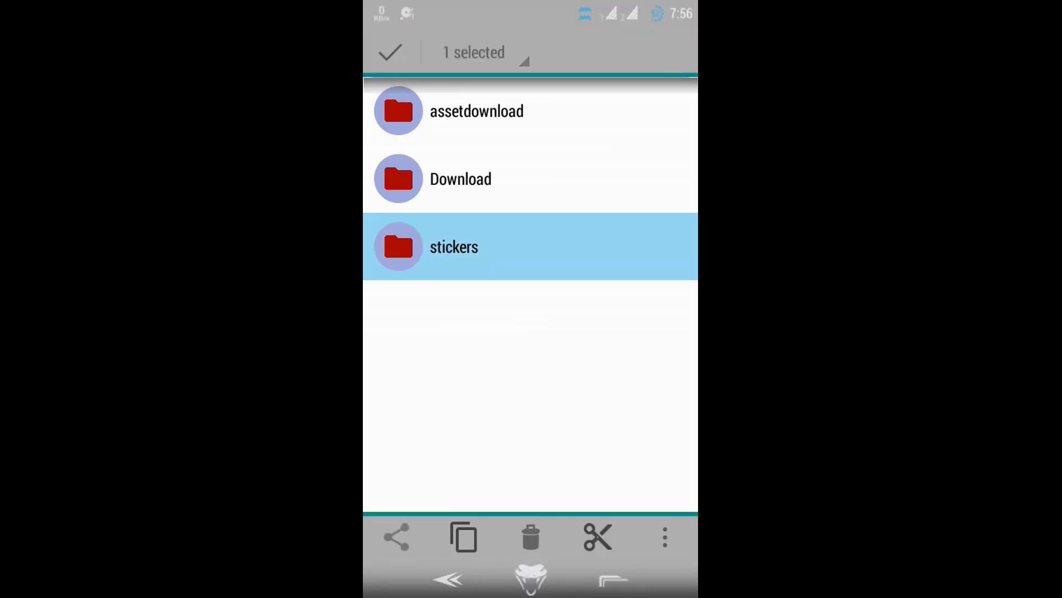
pyautogui.click(531, 537)
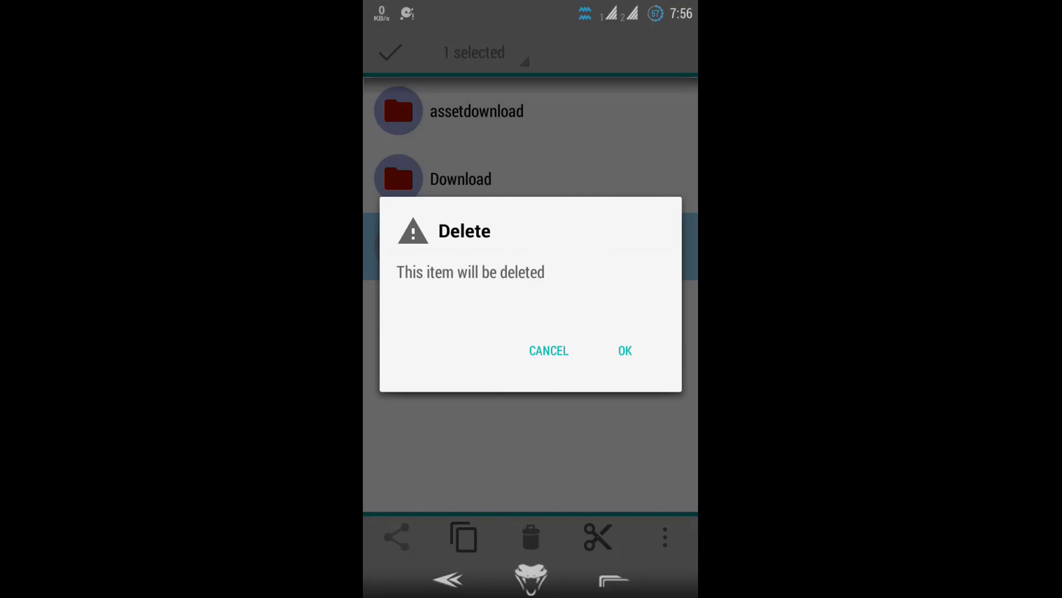
pyautogui.click(625, 350)
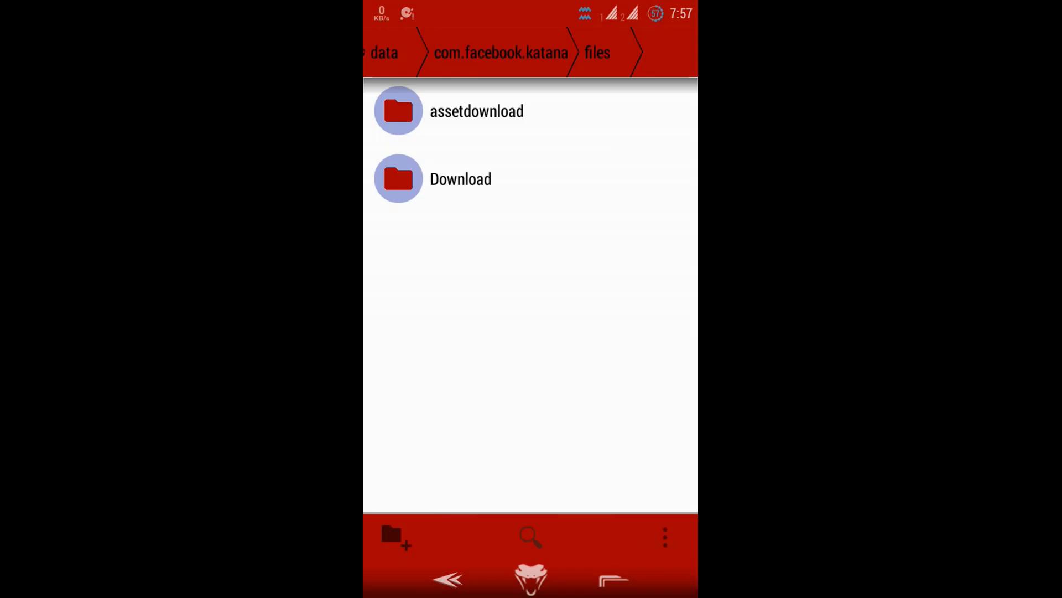
# - Peek into com.facebook.orca's files folder, then back out of the file manager to home
pyautogui.click(448, 580)
pyautogui.click(448, 579)
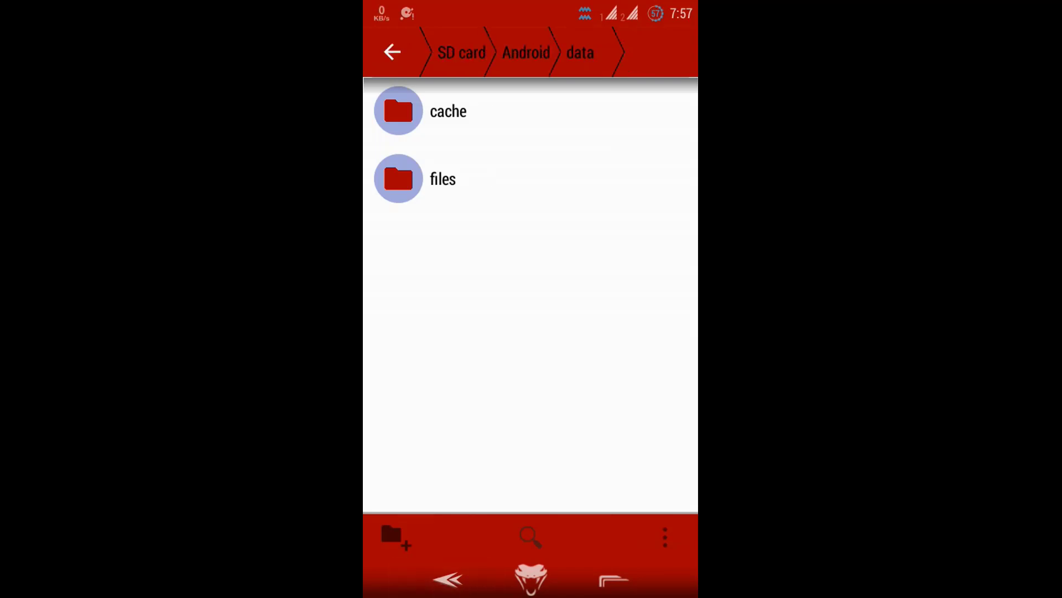
pyautogui.click(489, 271)
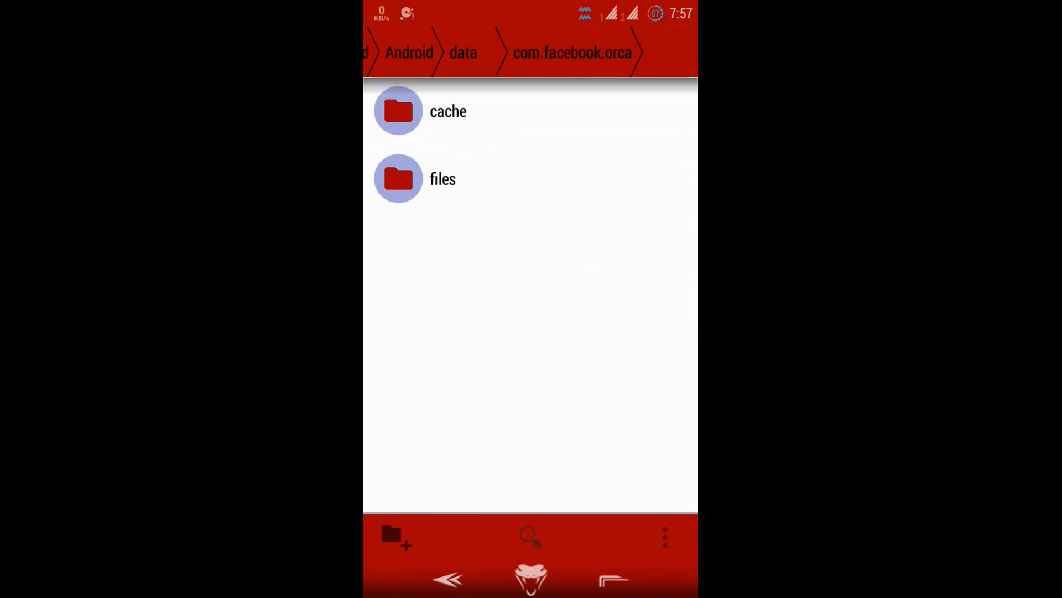
pyautogui.click(465, 178)
pyautogui.click(449, 579)
pyautogui.click(449, 579)
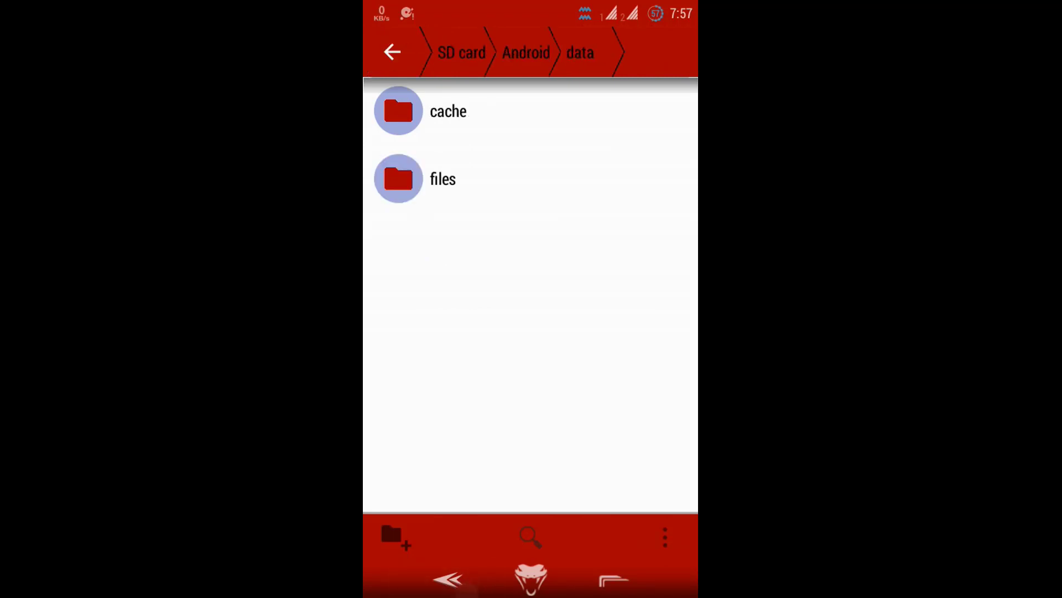
pyautogui.click(448, 580)
pyautogui.click(448, 579)
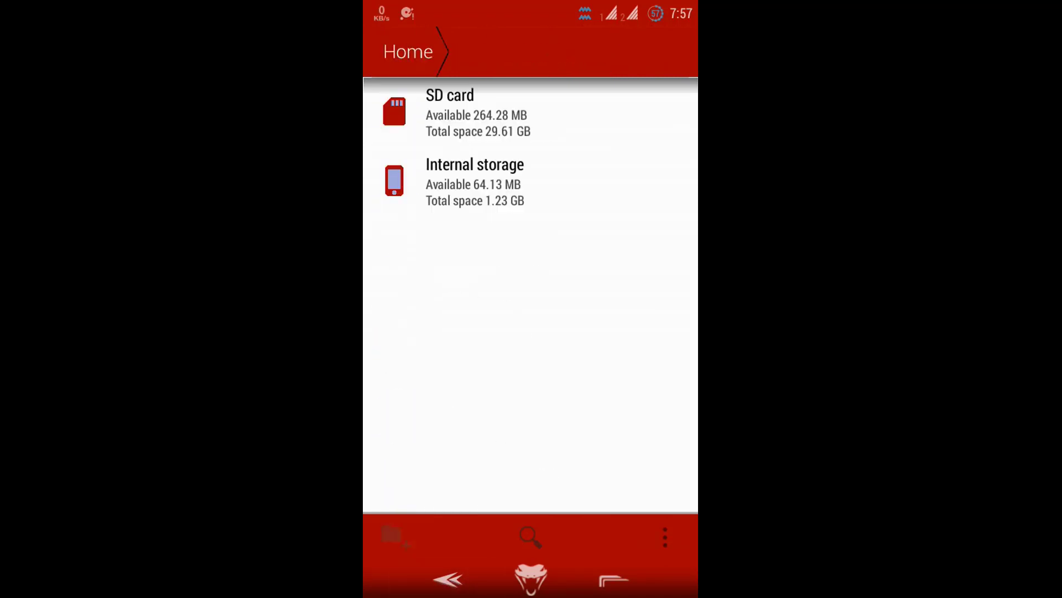
pyautogui.click(448, 580)
pyautogui.click(448, 579)
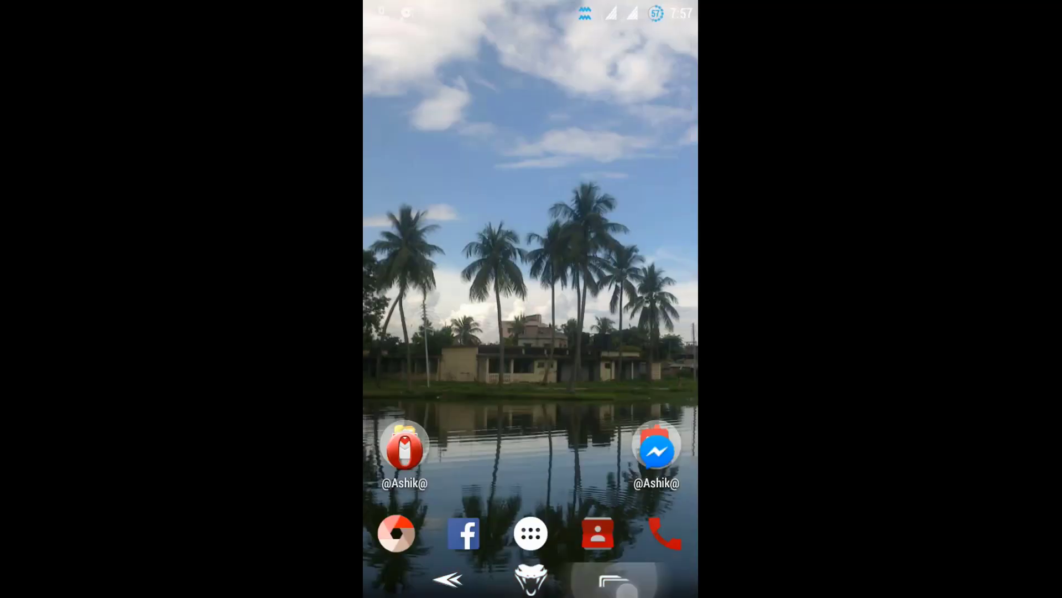
# - Clear all recent apps and relaunch Gallery from the app drawer
pyautogui.click(613, 579)
pyautogui.click(673, 48)
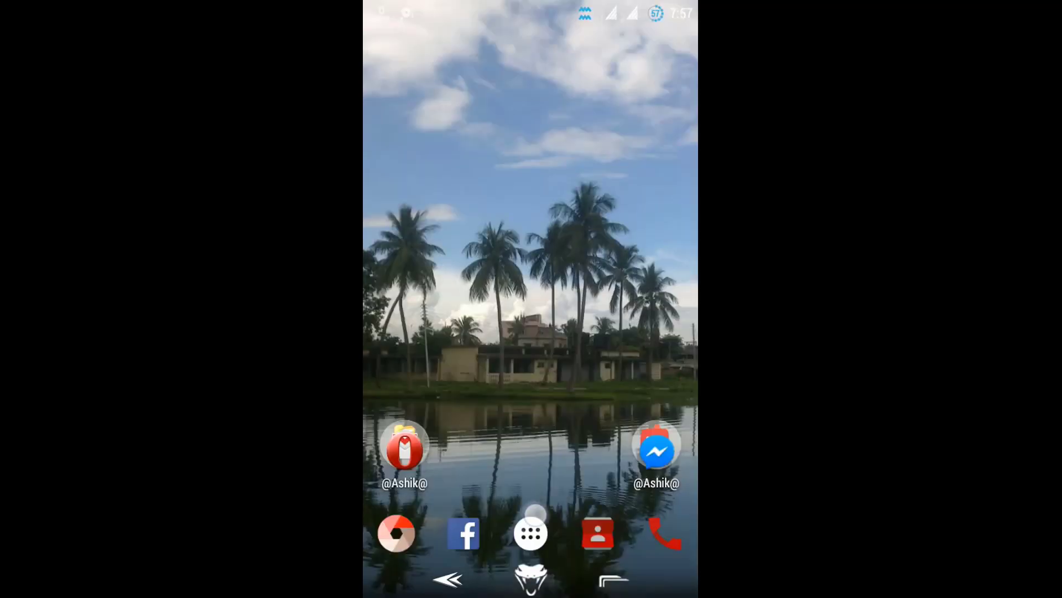
pyautogui.click(531, 533)
pyautogui.click(646, 371)
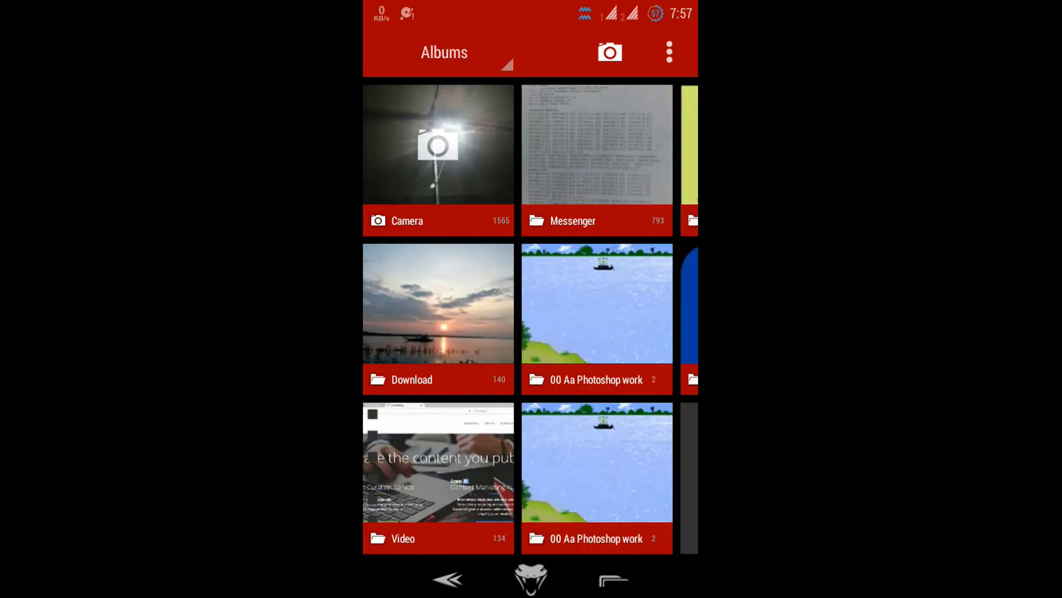
pyautogui.hscroll(5, 531, 319)
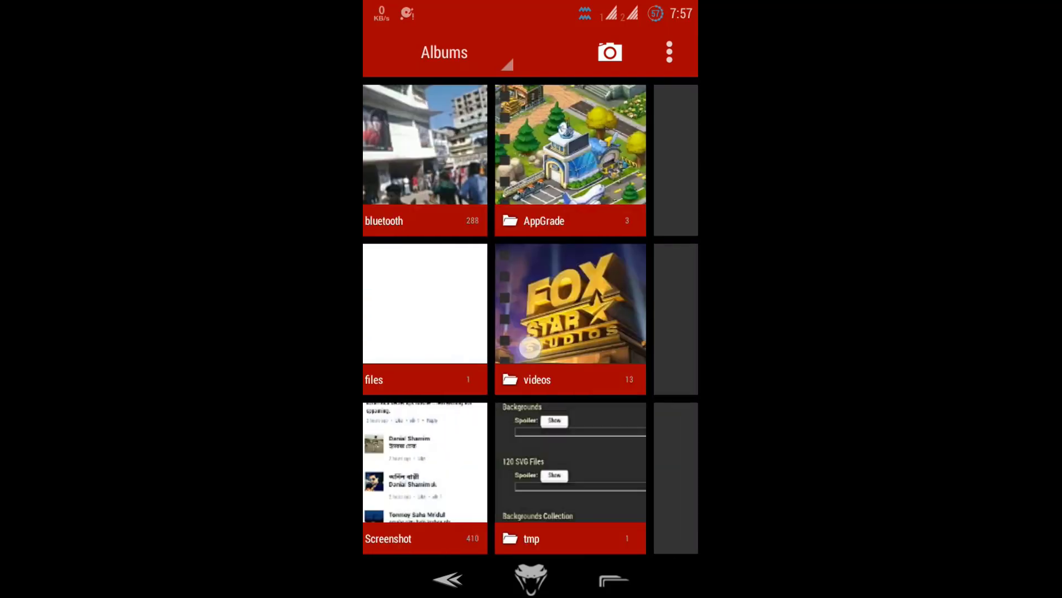
pyautogui.hscroll(-4, 531, 320)
pyautogui.hscroll(6, 531, 319)
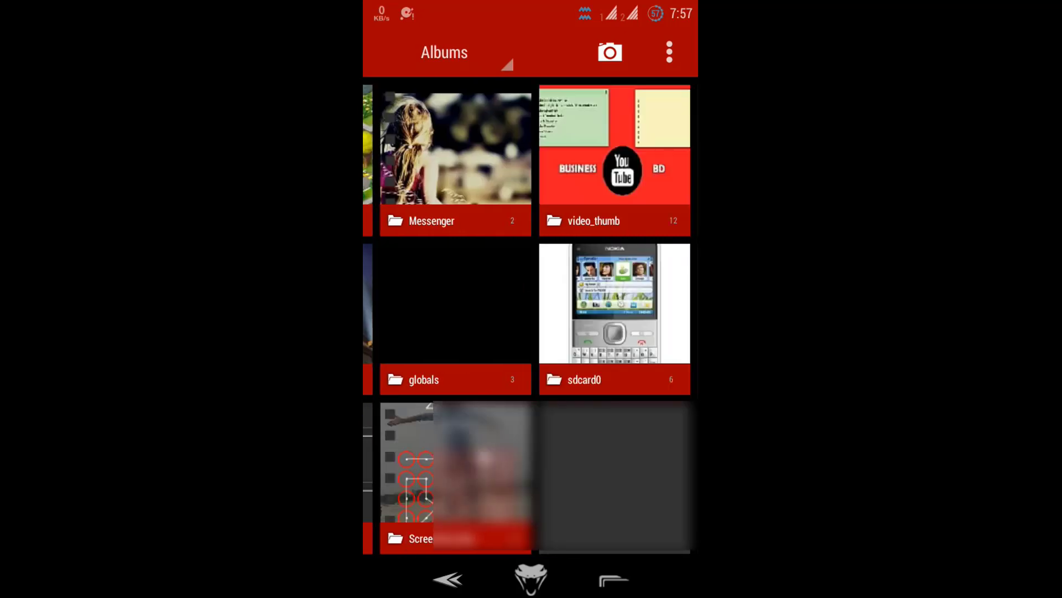
pyautogui.hscroll(4, 531, 319)
pyautogui.hscroll(-6, 532, 320)
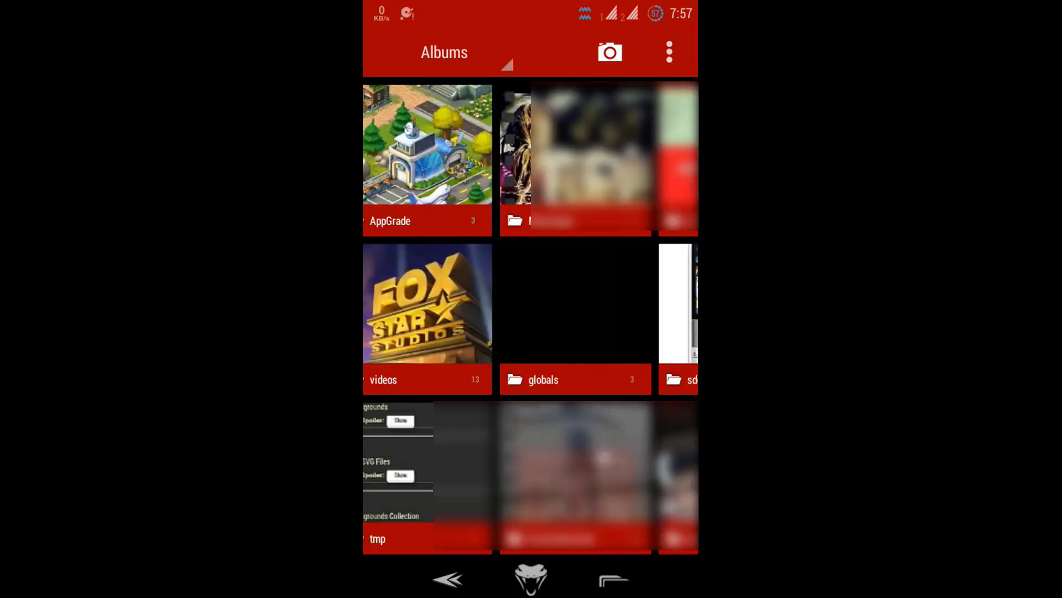
pyautogui.hscroll(-2, 579, 358)
pyautogui.hscroll(-4, 579, 358)
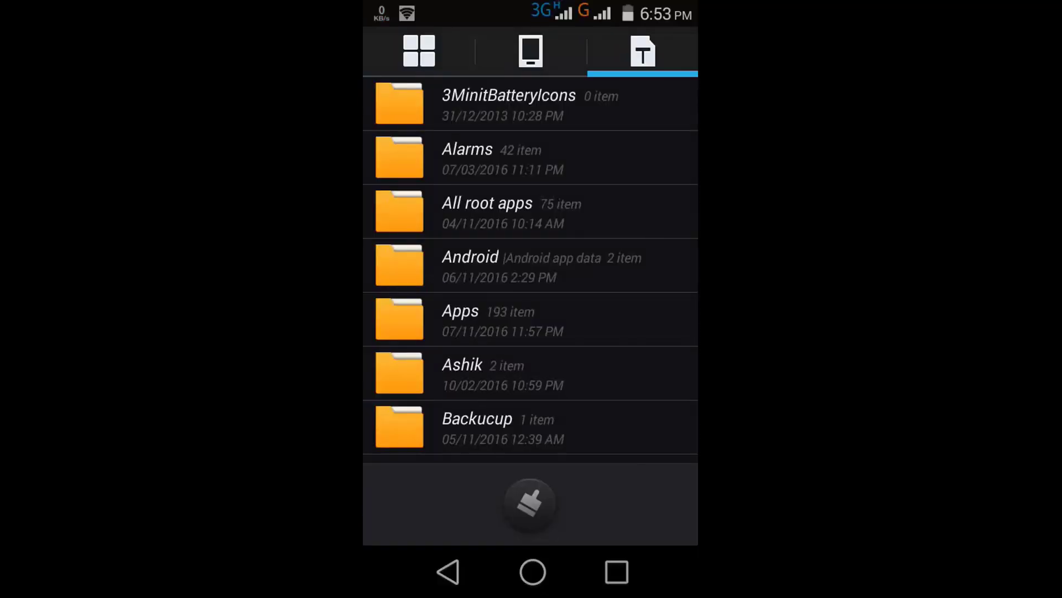
# - Browse Android > data > com.facebook.orca > files and look inside its stickers folder
pyautogui.click(536, 267)
pyautogui.click(541, 110)
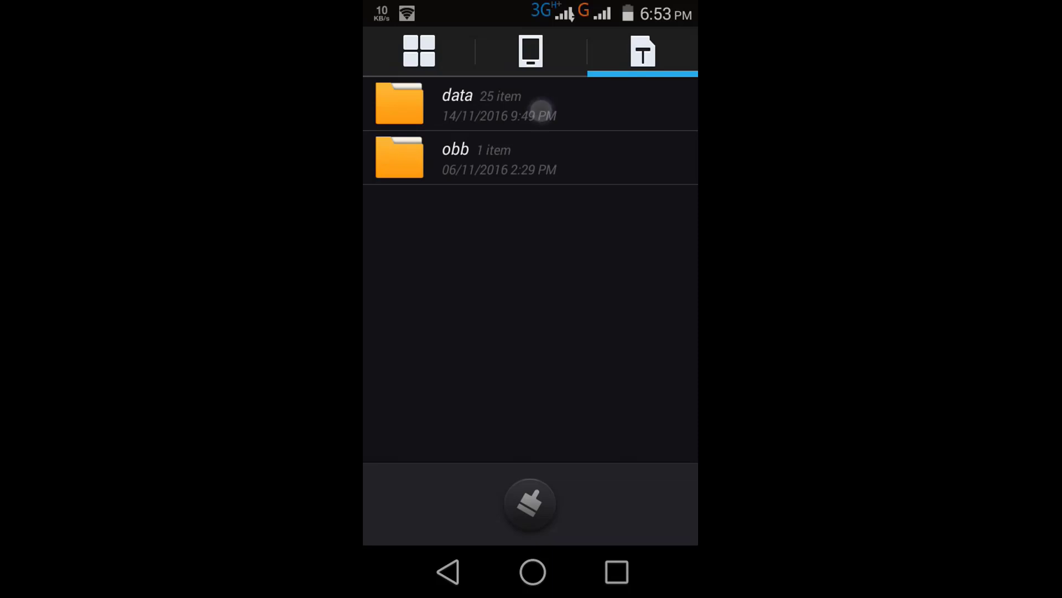
pyautogui.scroll(-3, 558, 338)
pyautogui.scroll(-2, 573, 282)
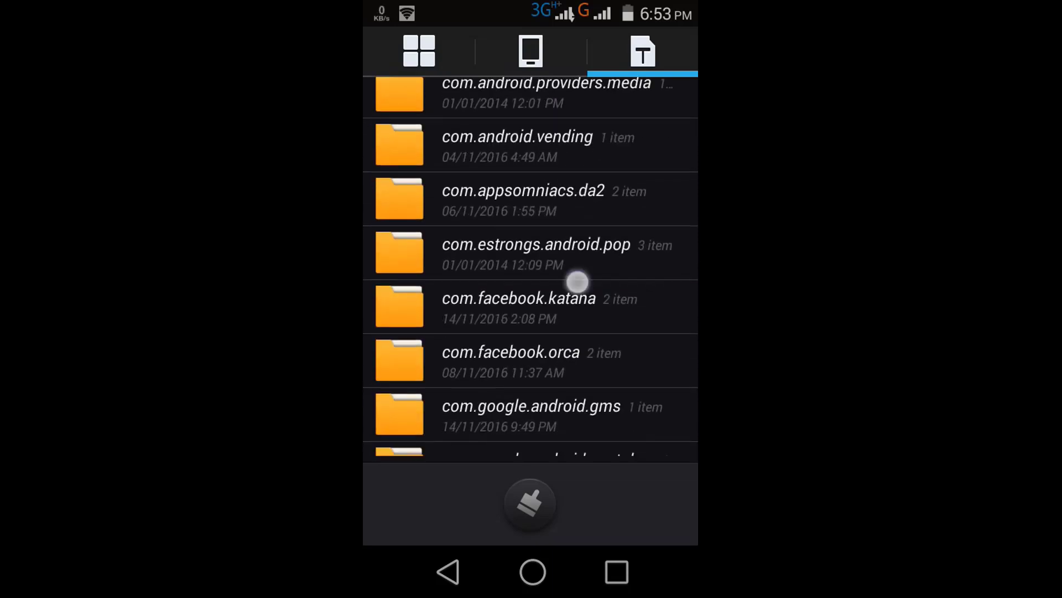
pyautogui.click(569, 252)
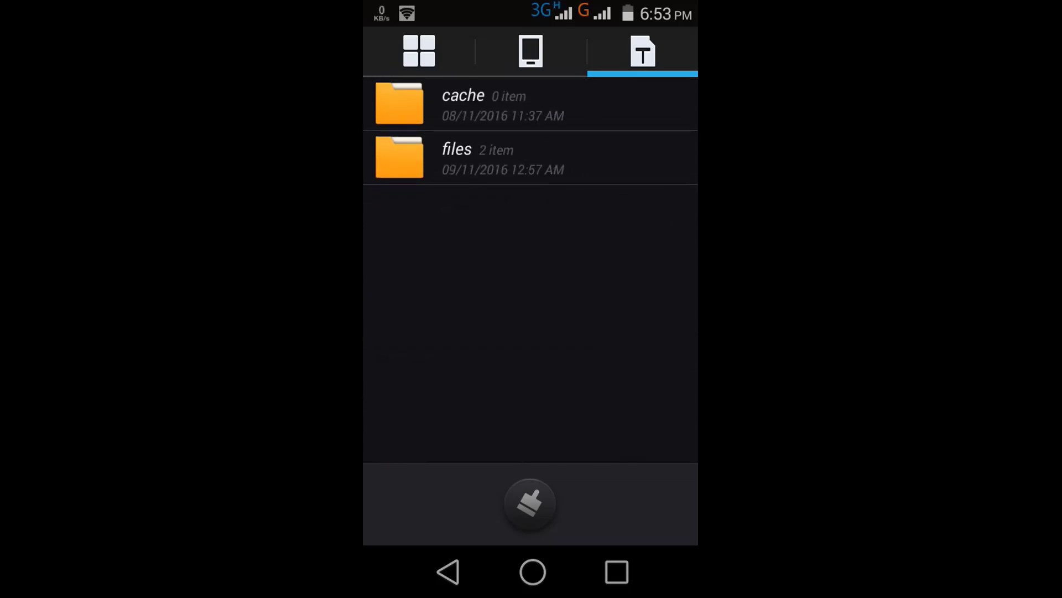
pyautogui.click(545, 163)
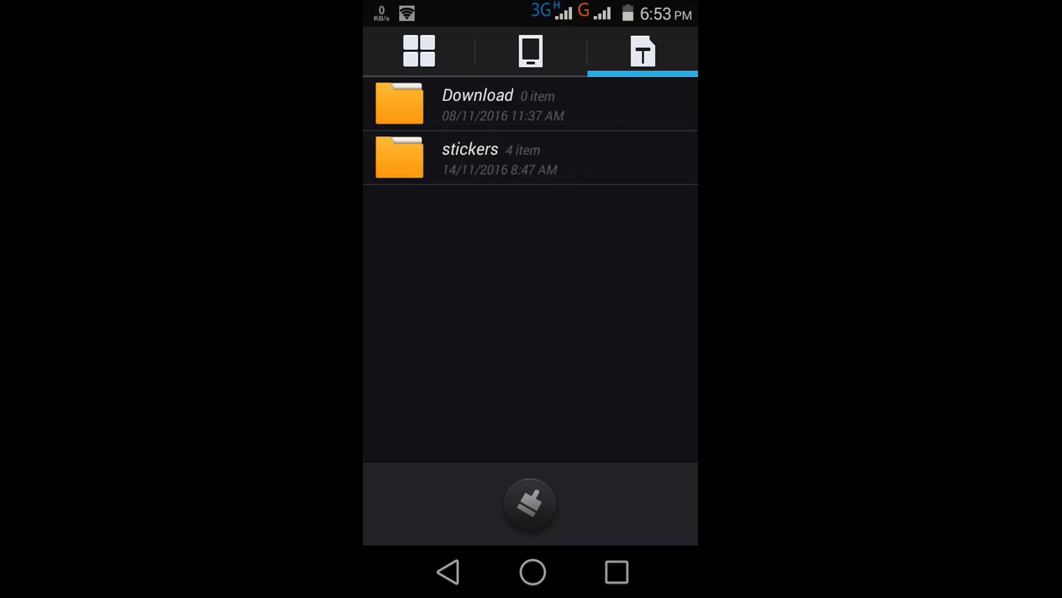
pyautogui.click(562, 160)
pyautogui.click(449, 572)
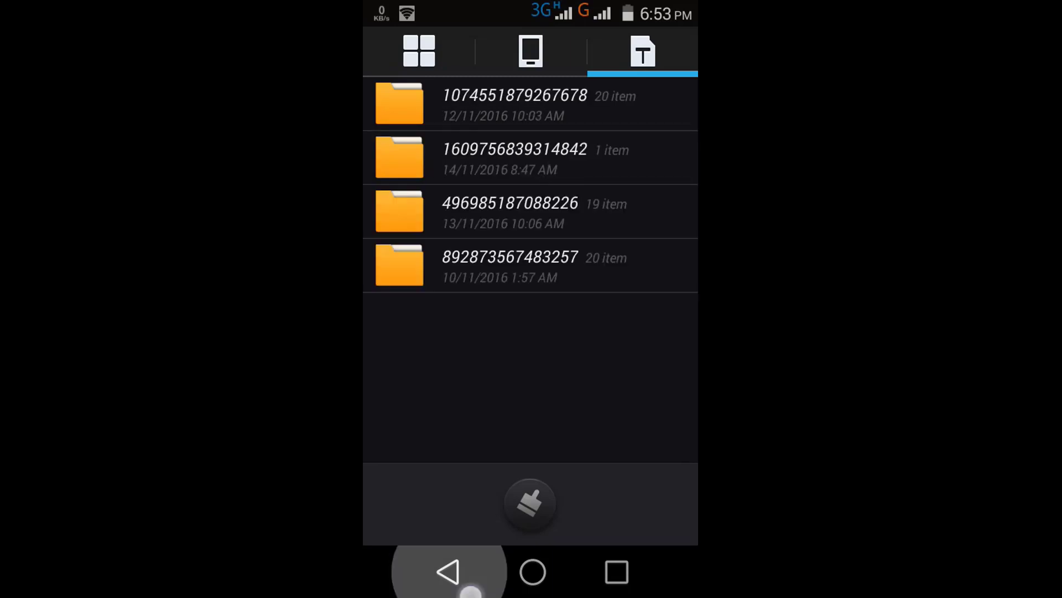
# - Rename the stickers folder to hidden '.stickers' via More > Rename and confirm
pyautogui.click(581, 165)
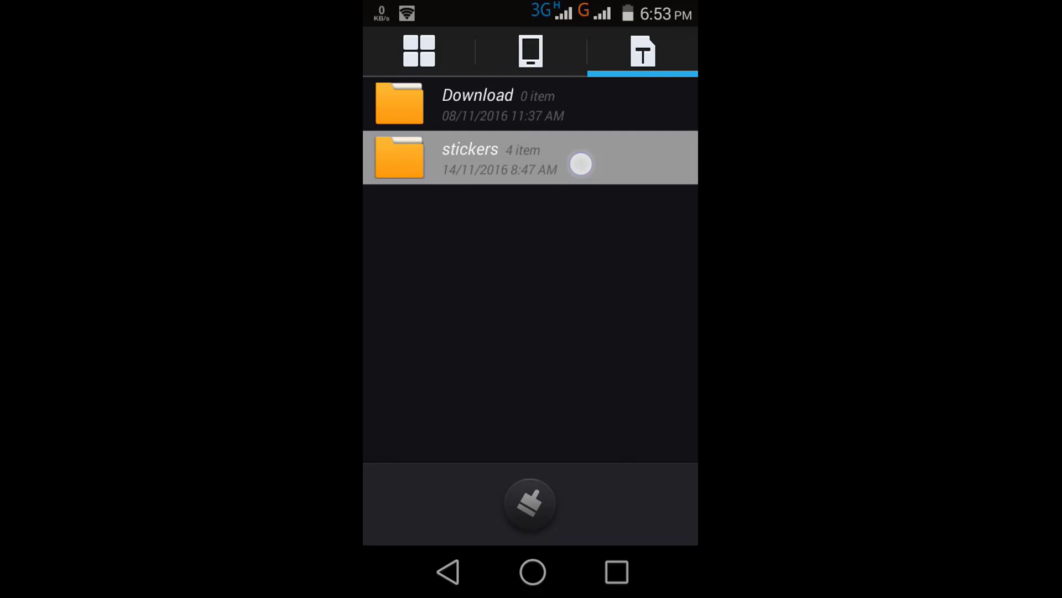
pyautogui.click(638, 485)
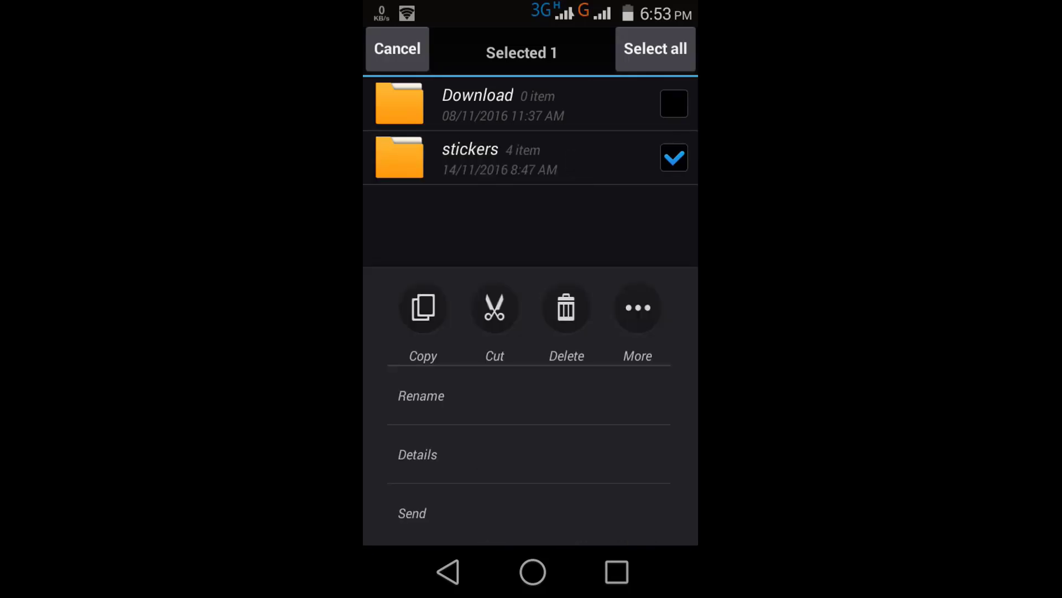
pyautogui.click(497, 400)
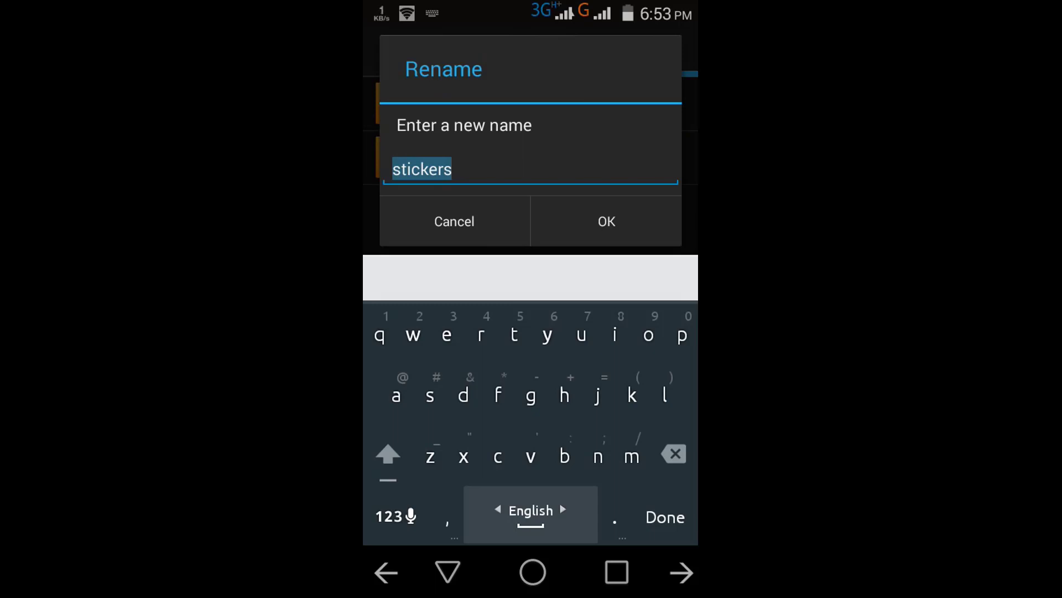
pyautogui.click(413, 169)
pyautogui.moveTo(408, 204); pyautogui.dragTo(382, 203)
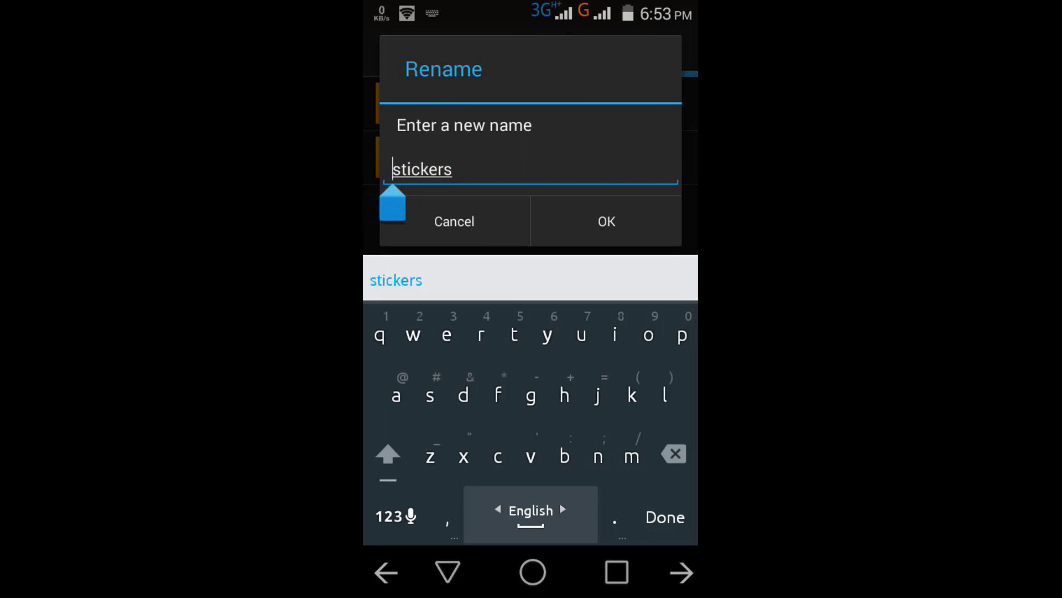
pyautogui.write('.')
pyautogui.click(607, 222)
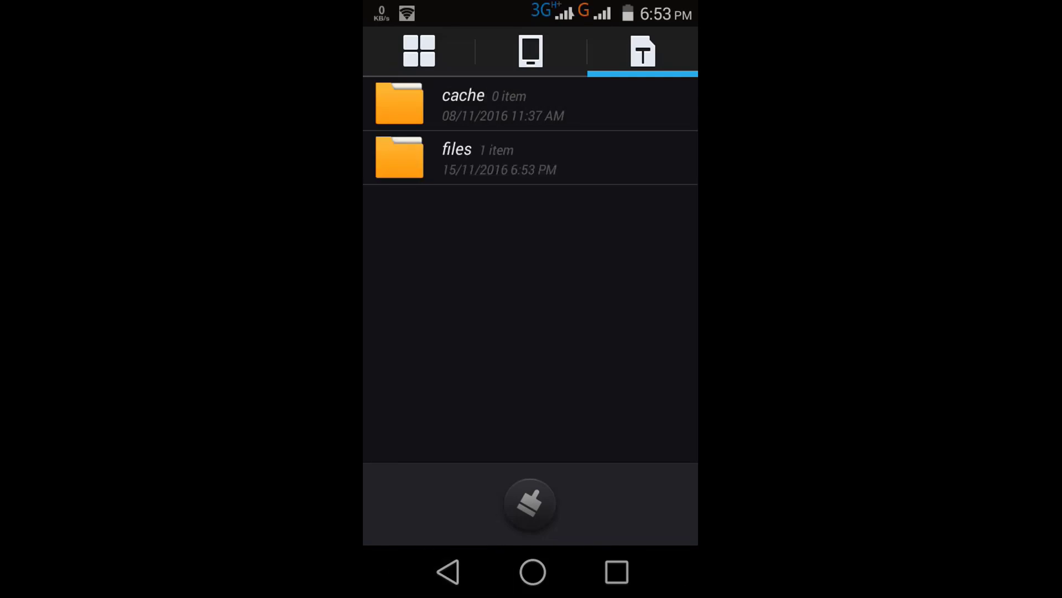
pyautogui.click(449, 573)
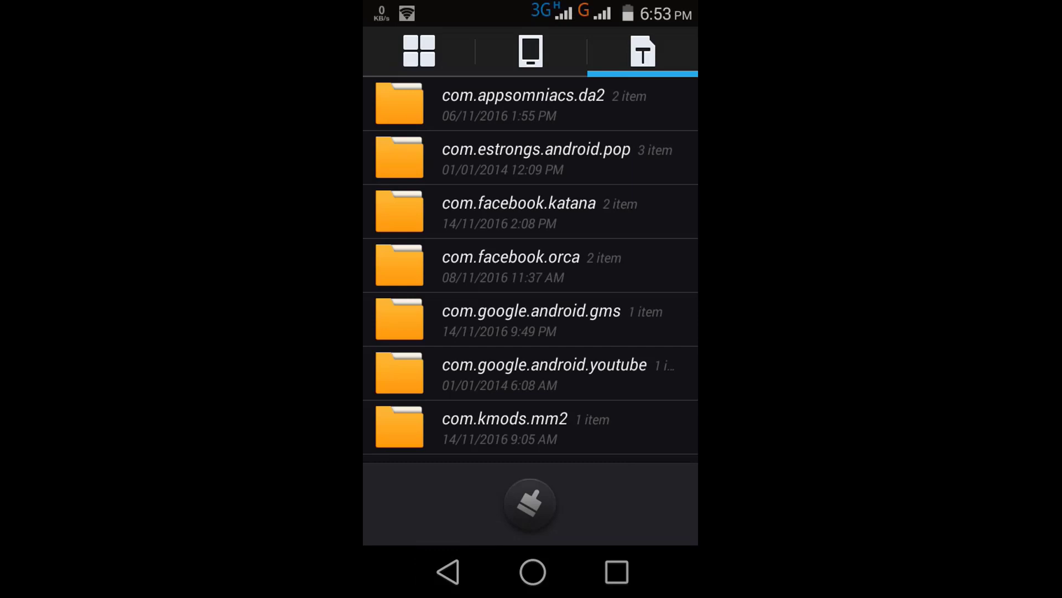
# - Back the file manager out to the storage root folder list
pyautogui.click(449, 572)
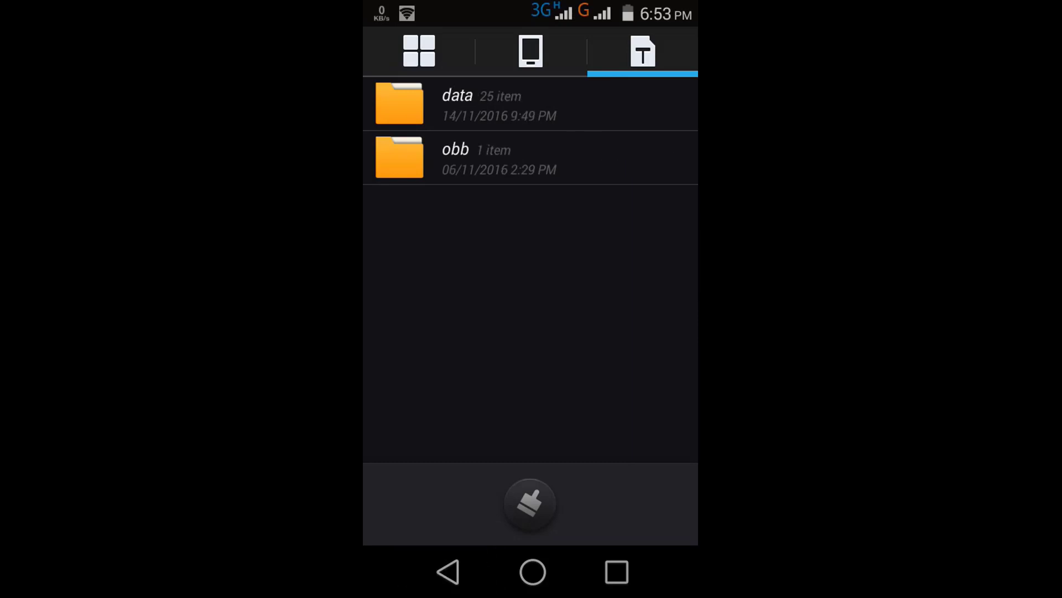
pyautogui.click(448, 572)
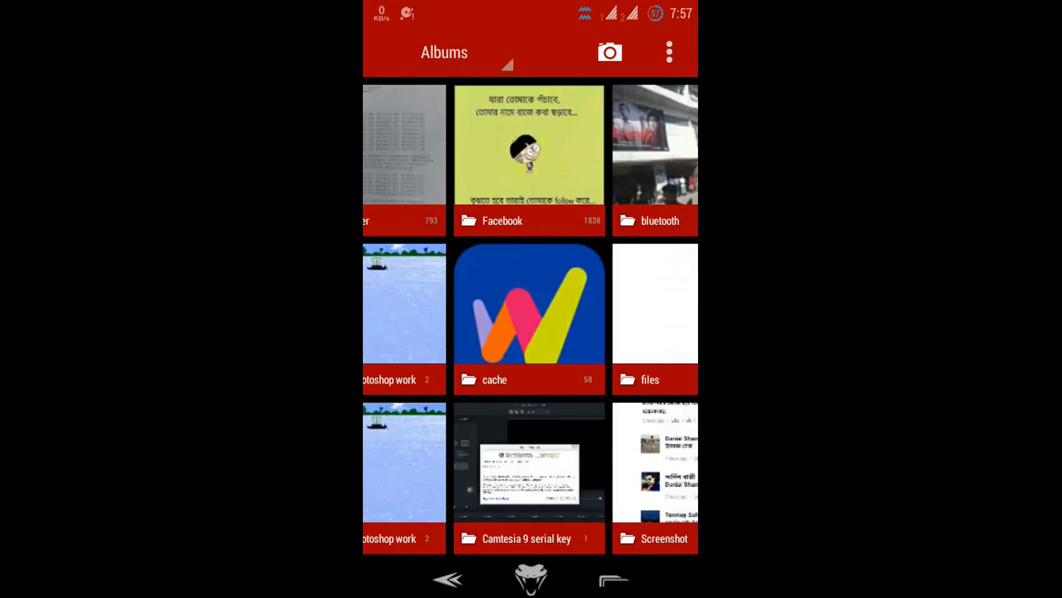
pyautogui.hscroll(-5, 532, 315)
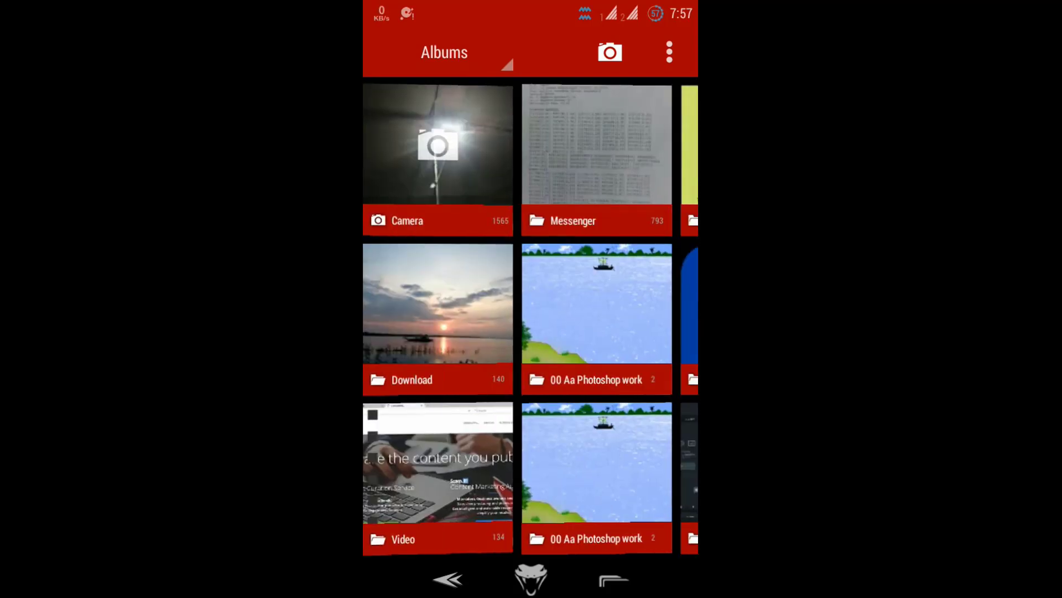